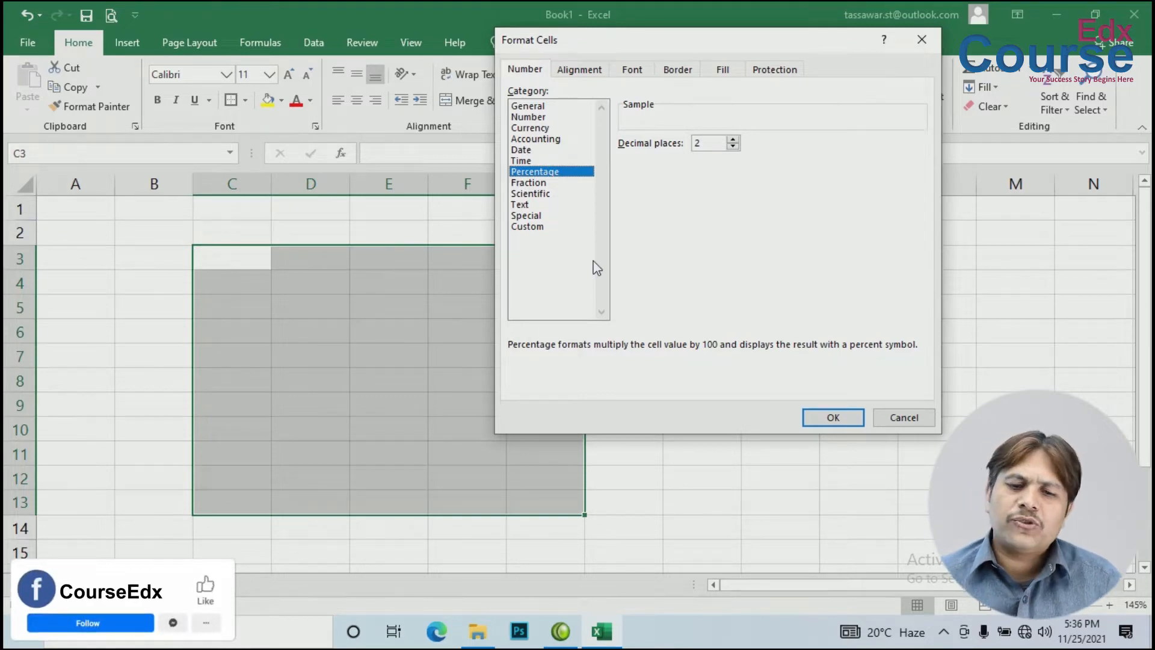
Step: Apply Percentage format with 0 decimal places to C3:G13, then select cell E4
left_click(733, 146)
left_click(733, 146)
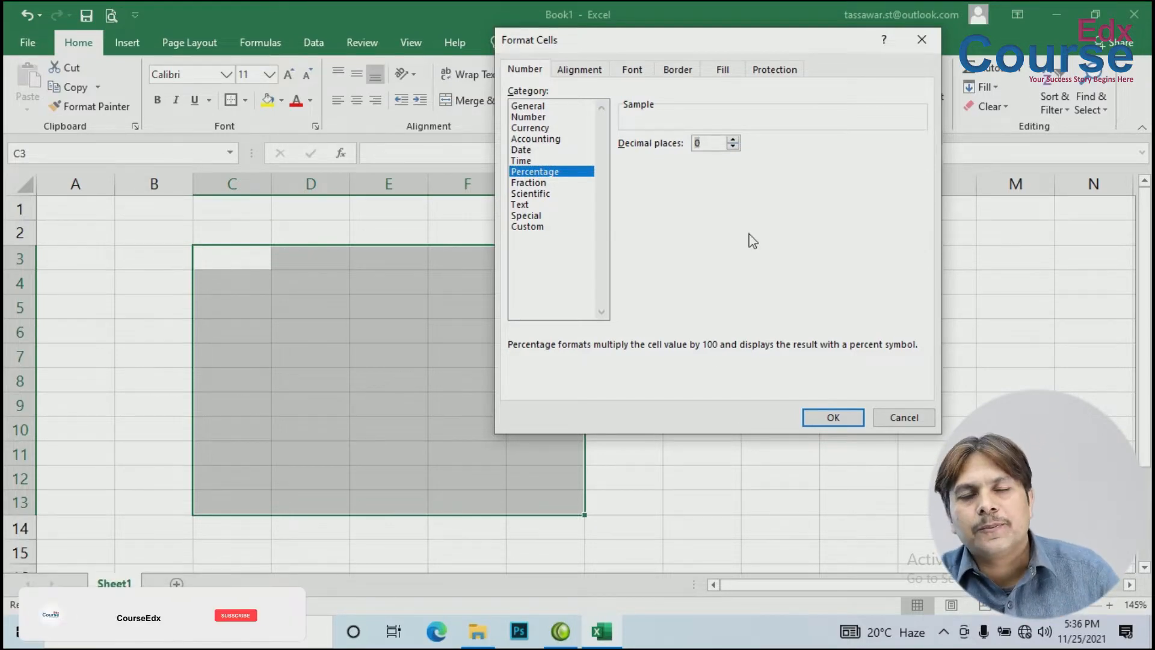
left_click(834, 418)
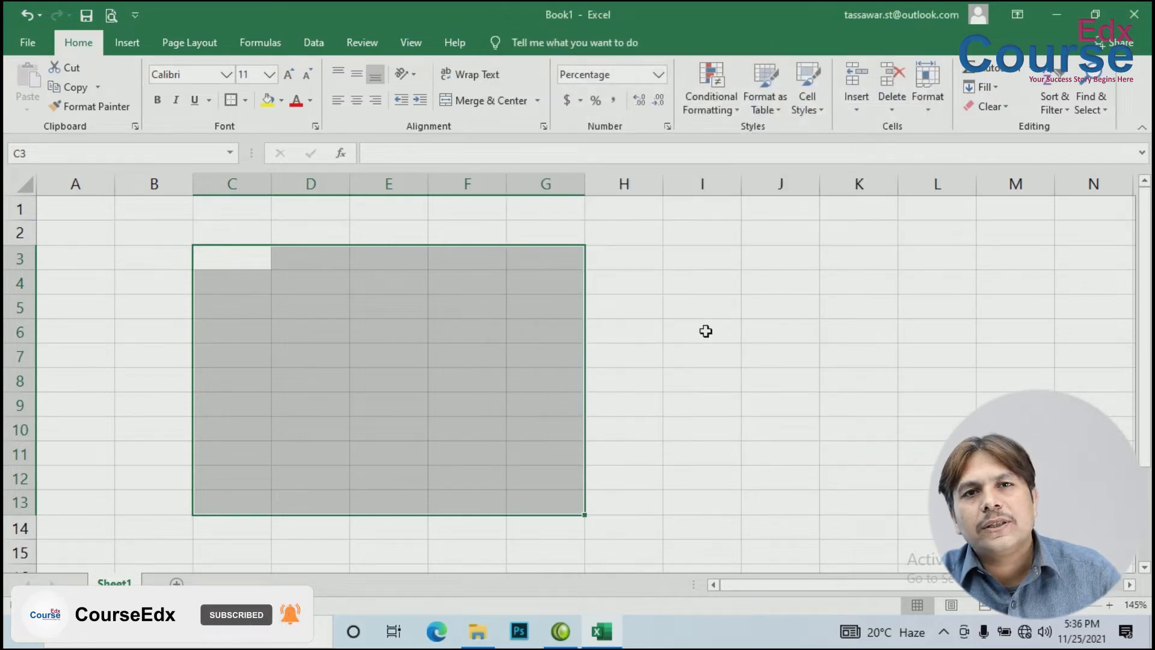
left_click(371, 283)
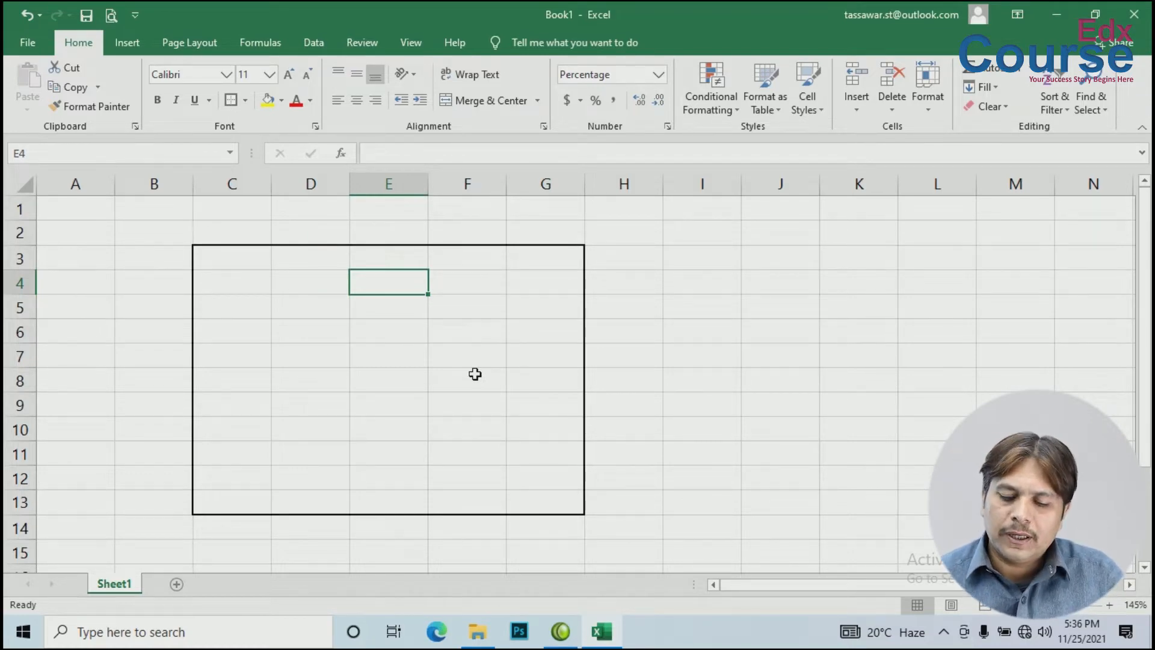
Step: Enter 56% in cell J4, then return toward column E
key("Right")
key("Right")
key("Right")
key("Right")
key("Right")
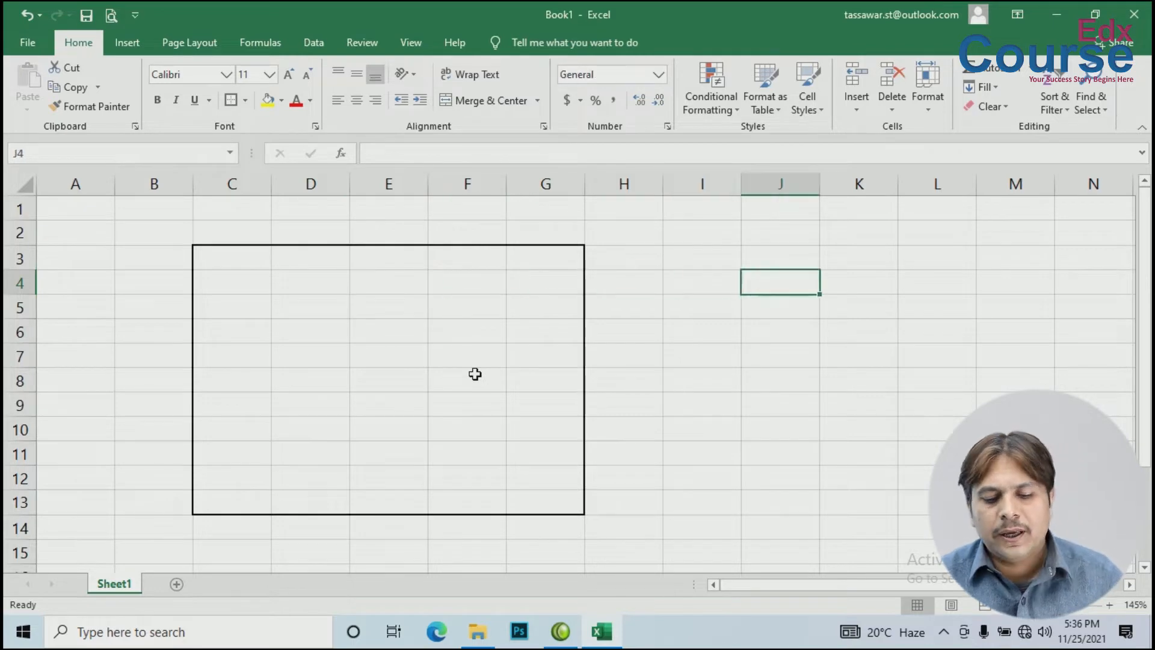
type("56")
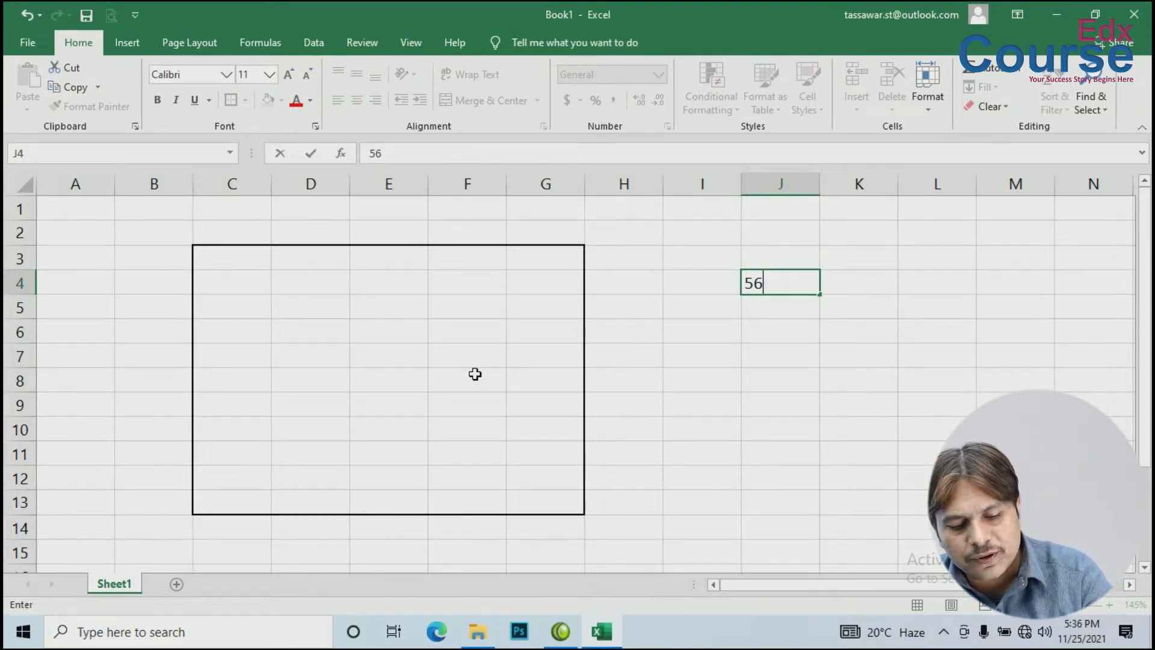
type("%")
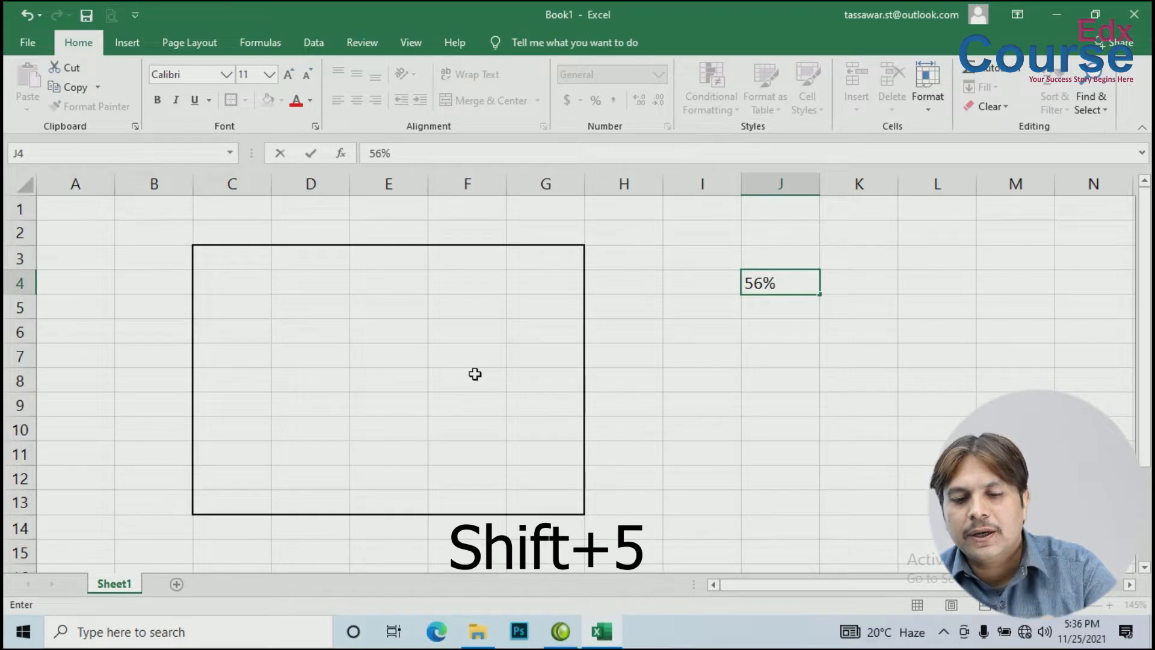
key("Return")
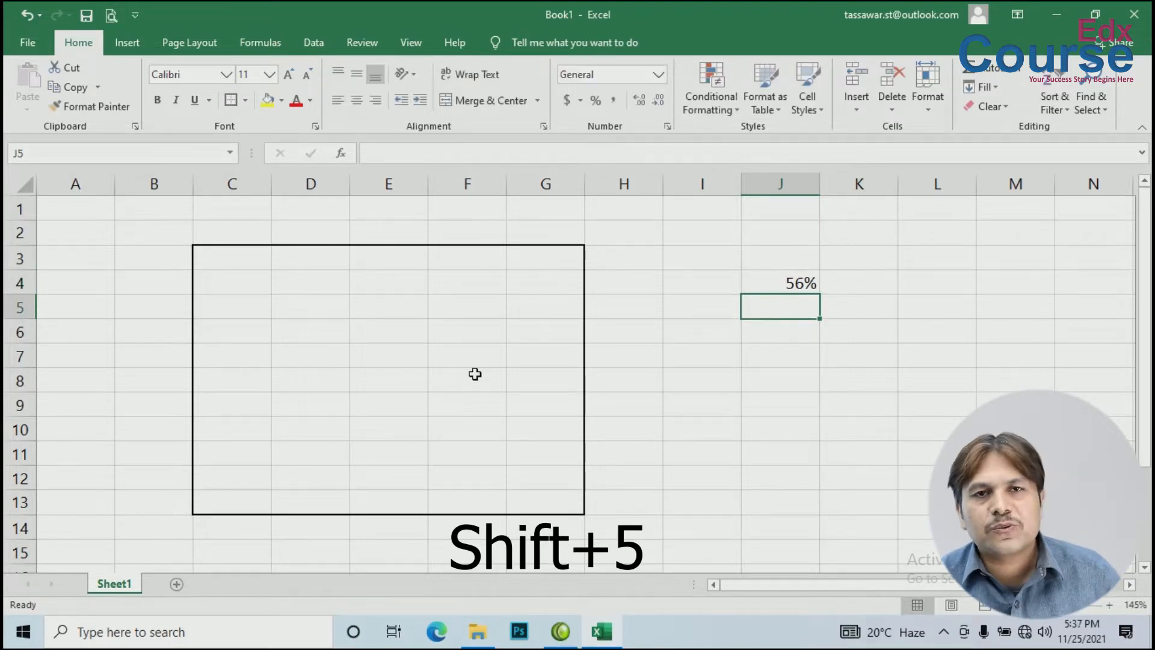
key("Left")
key("Left")
key("Left")
key("Left")
key("Left")
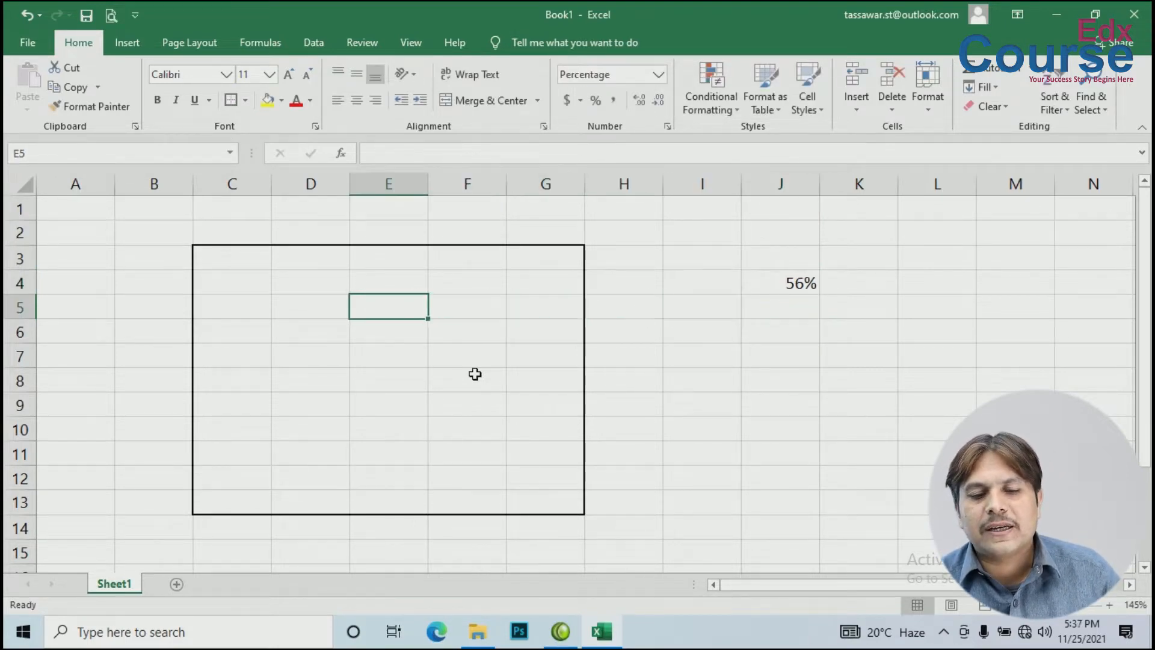
Step: Enter 56, 23 and 54 into E4:E6
key("Up")
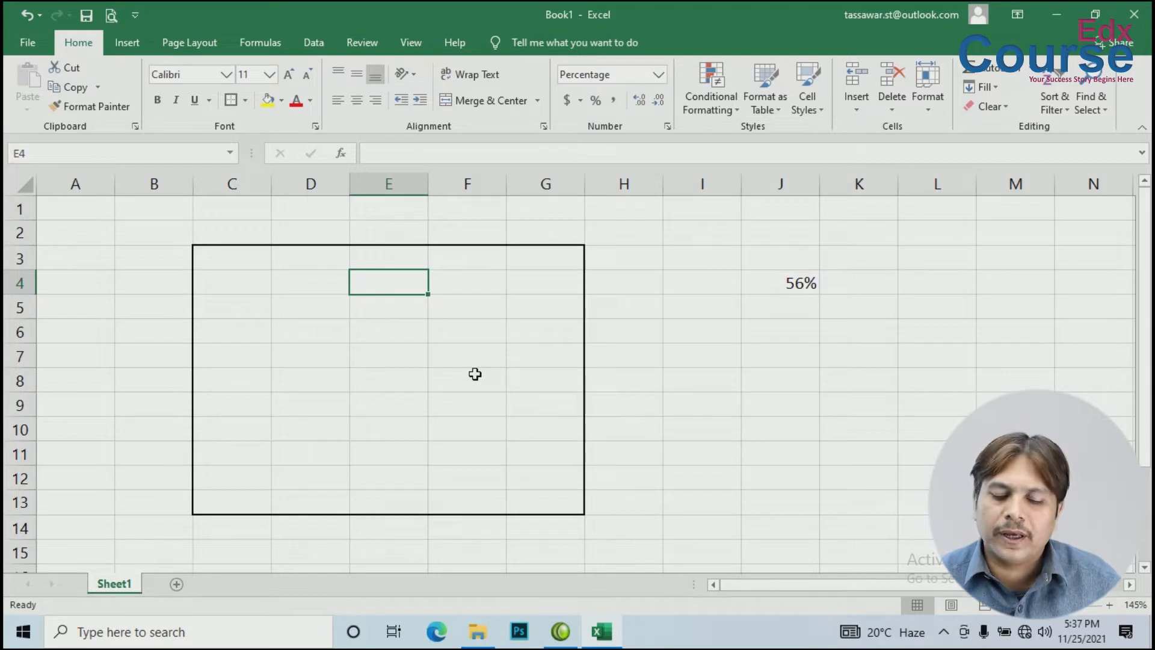
type("5")
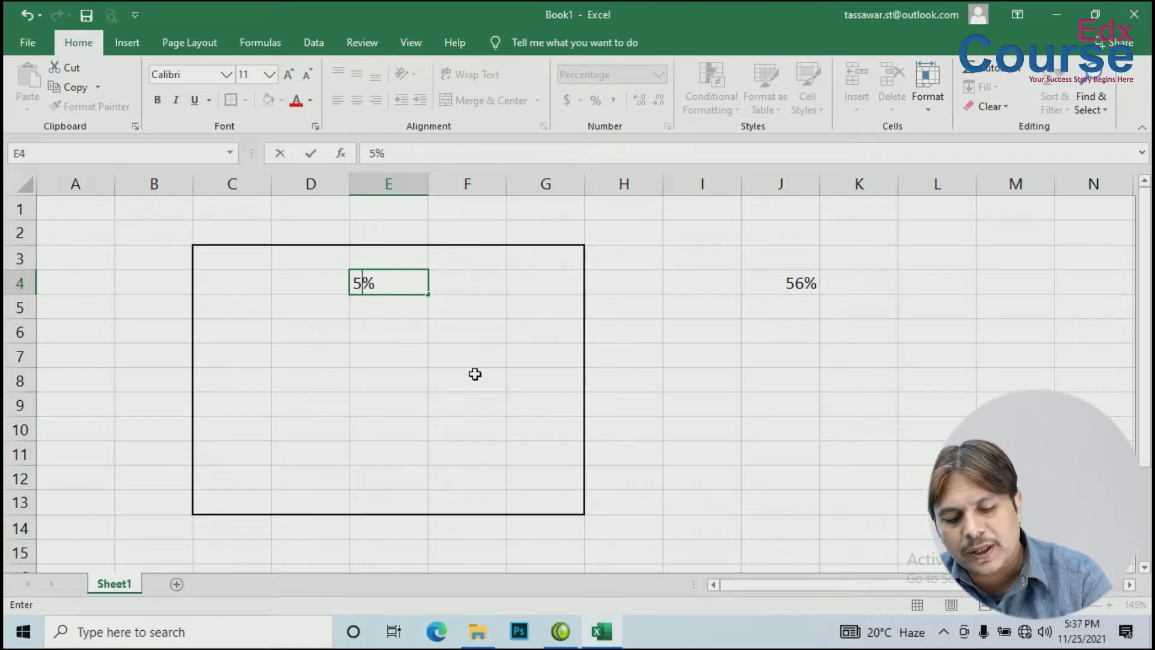
type("6")
key("ctrl+Return")
key("Down")
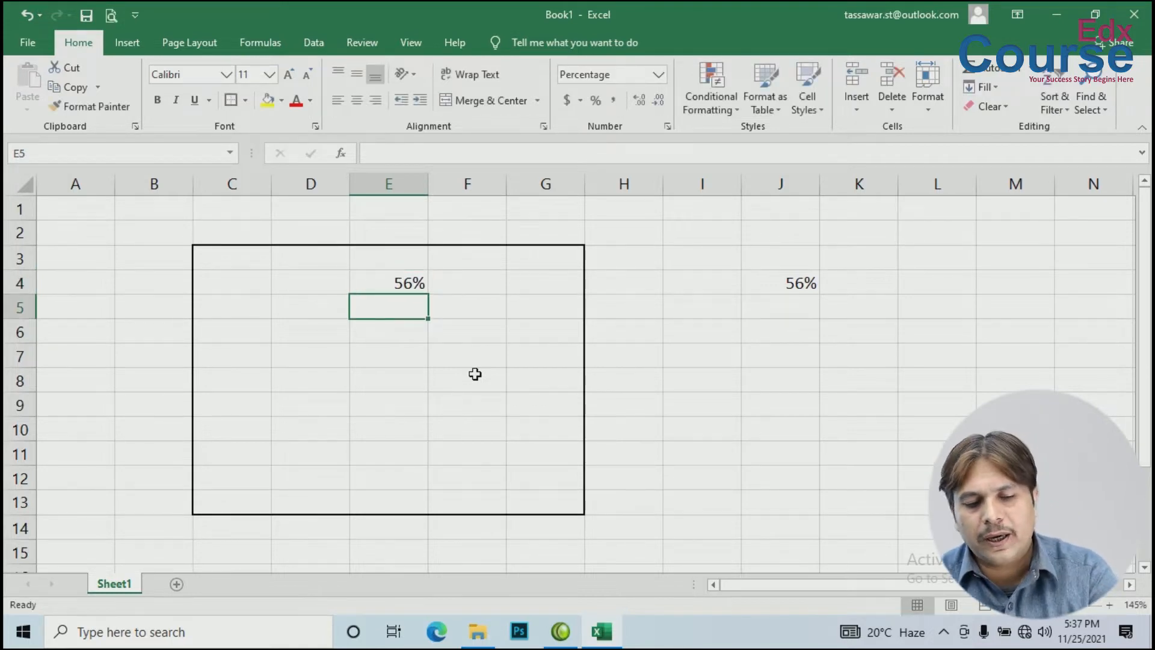
type("23")
key("ctrl+Return")
key("Down")
type("54")
key("Down")
Step: Continue column E with 67, 89, 56, 3 and 12 down to E11
type("67")
key("ctrl+Return")
key("Down")
type("89")
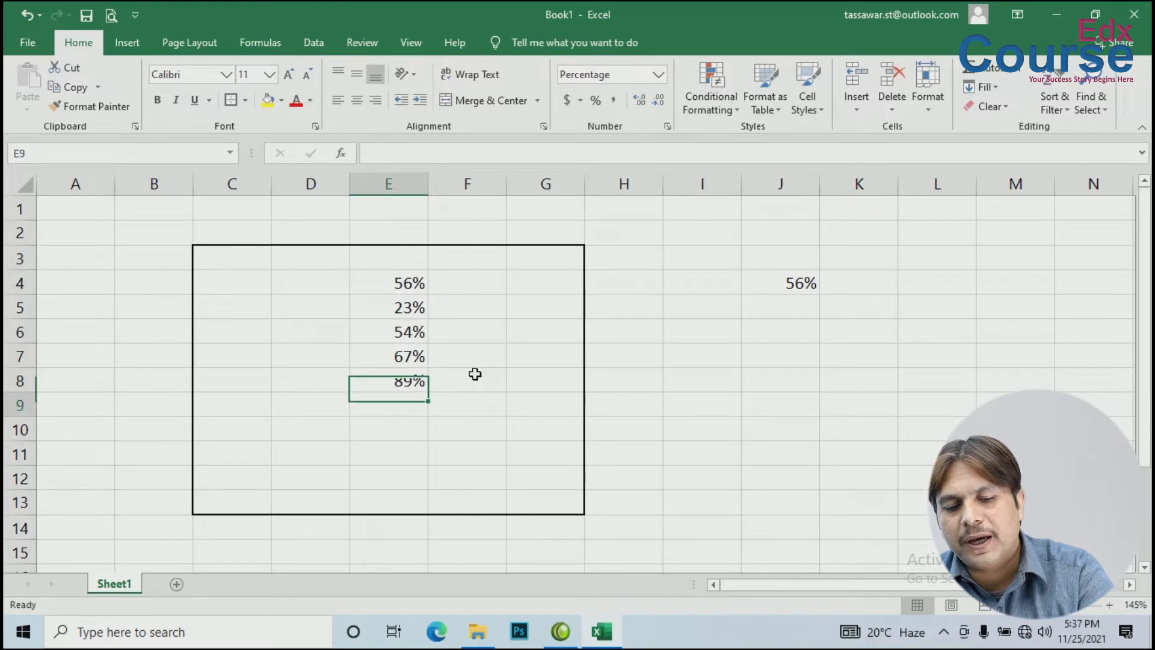
key("Return")
type("56")
key("Return")
type("3")
key("Return")
type("12")
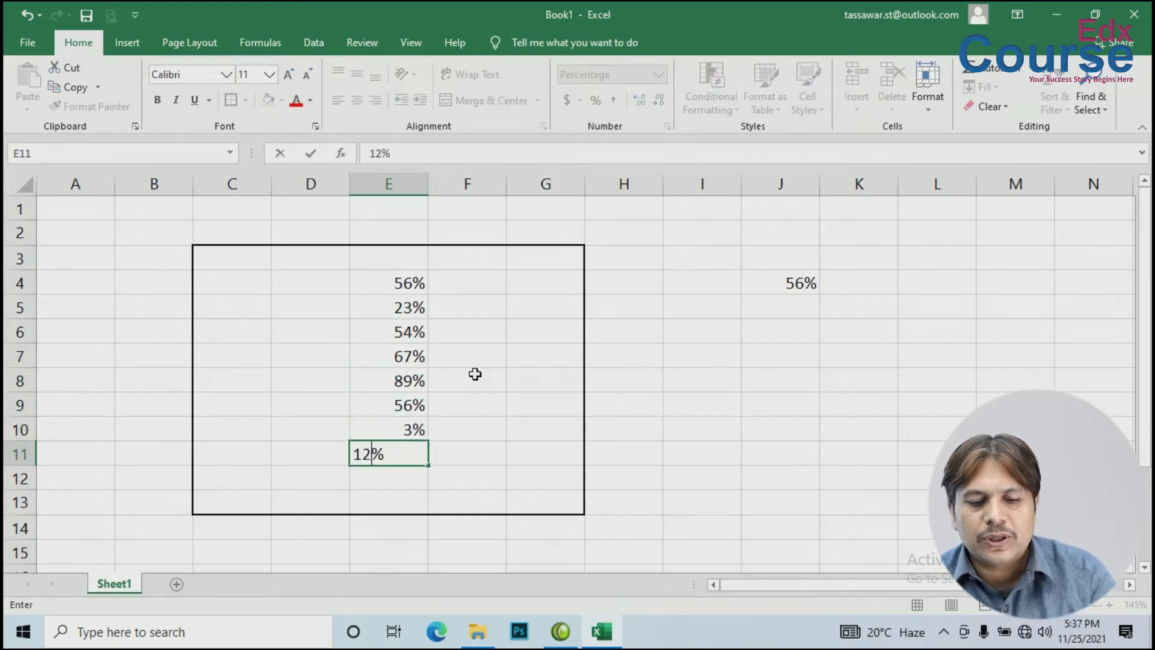
key("Right")
key("Right")
key("Right")
key("Right")
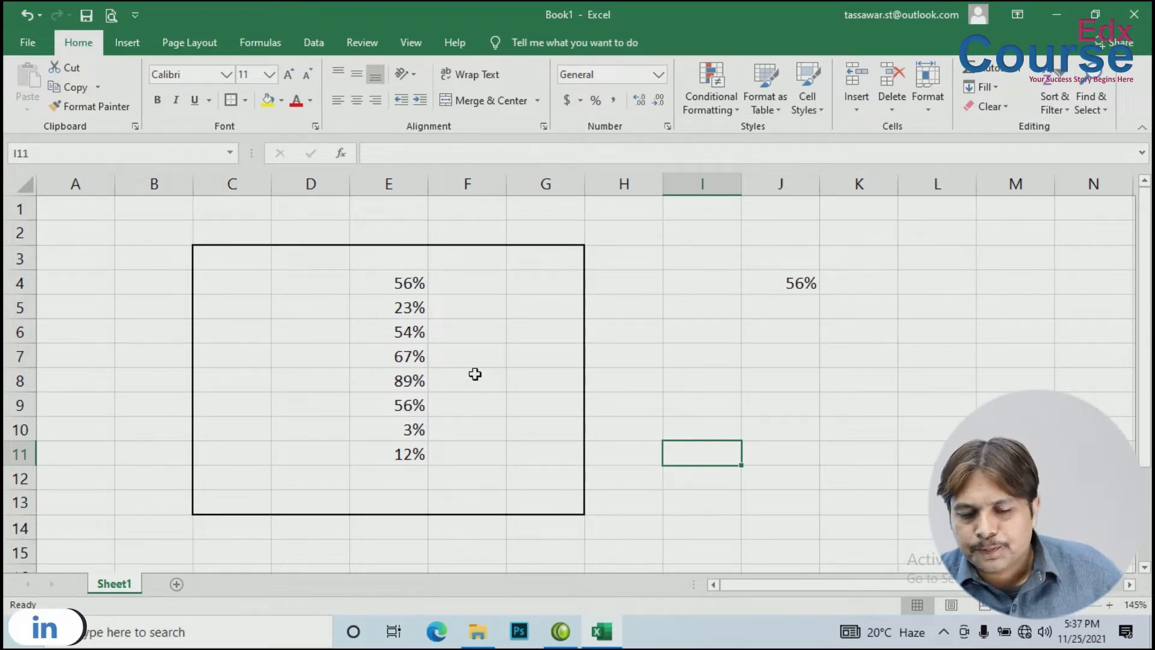
Step: Type 23, 45, 56, 78, 45, 23, 56 down J7:J13 and select that range
left_click(782, 351)
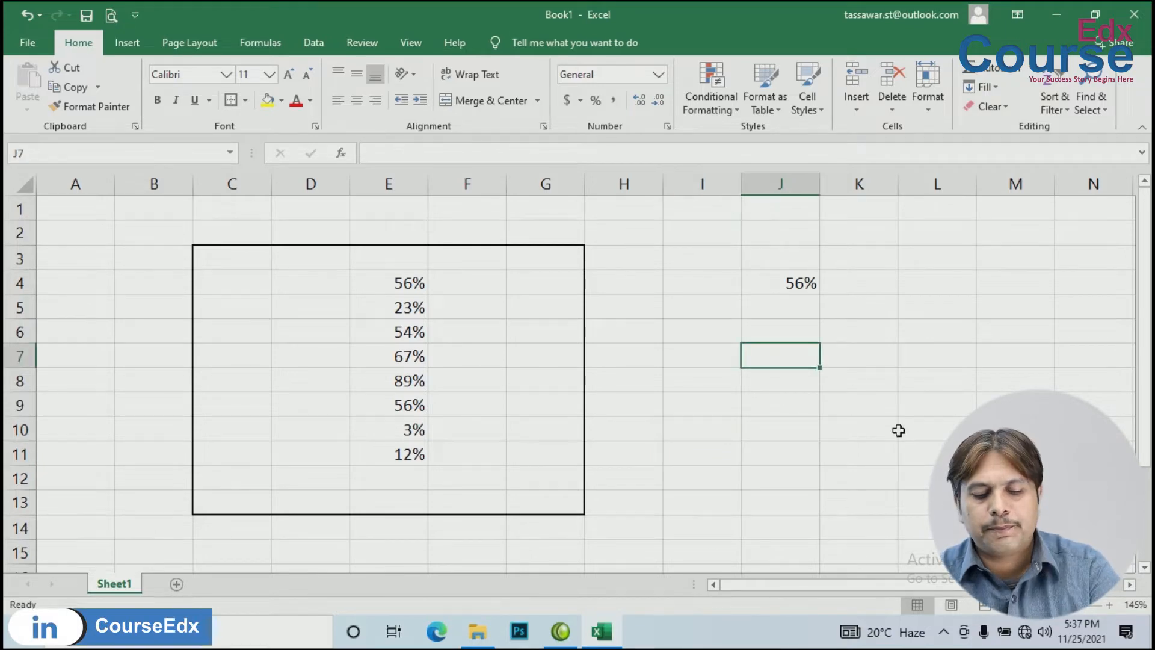
type("23 45 56 78 45 23 56")
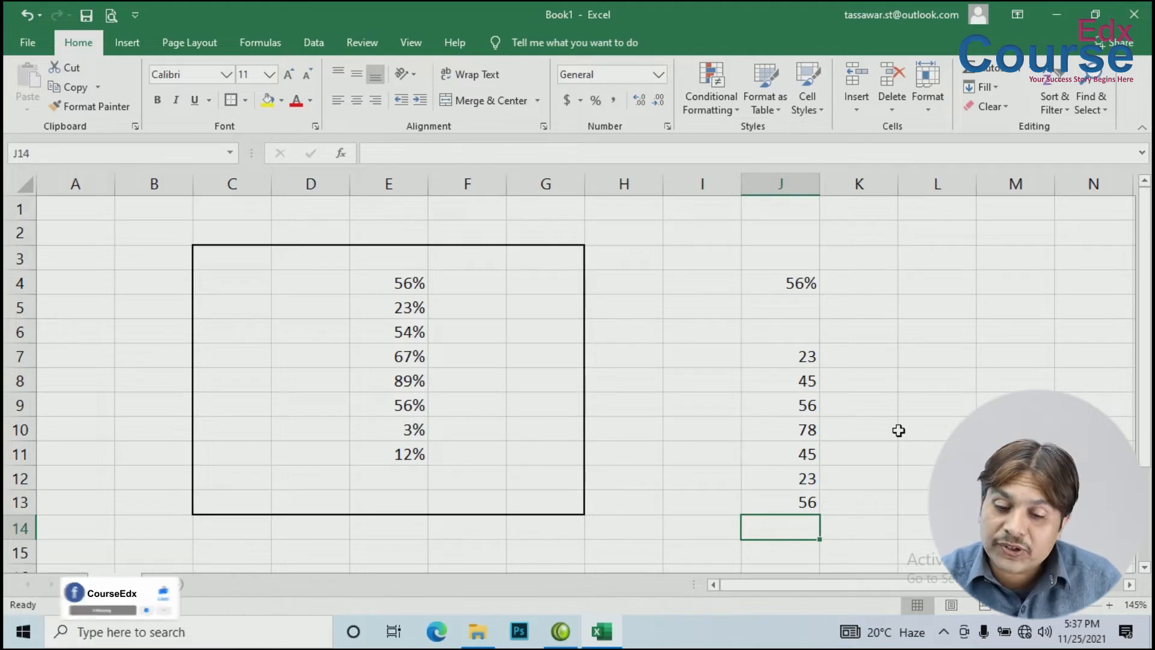
left_click_drag(792, 357, 789, 500)
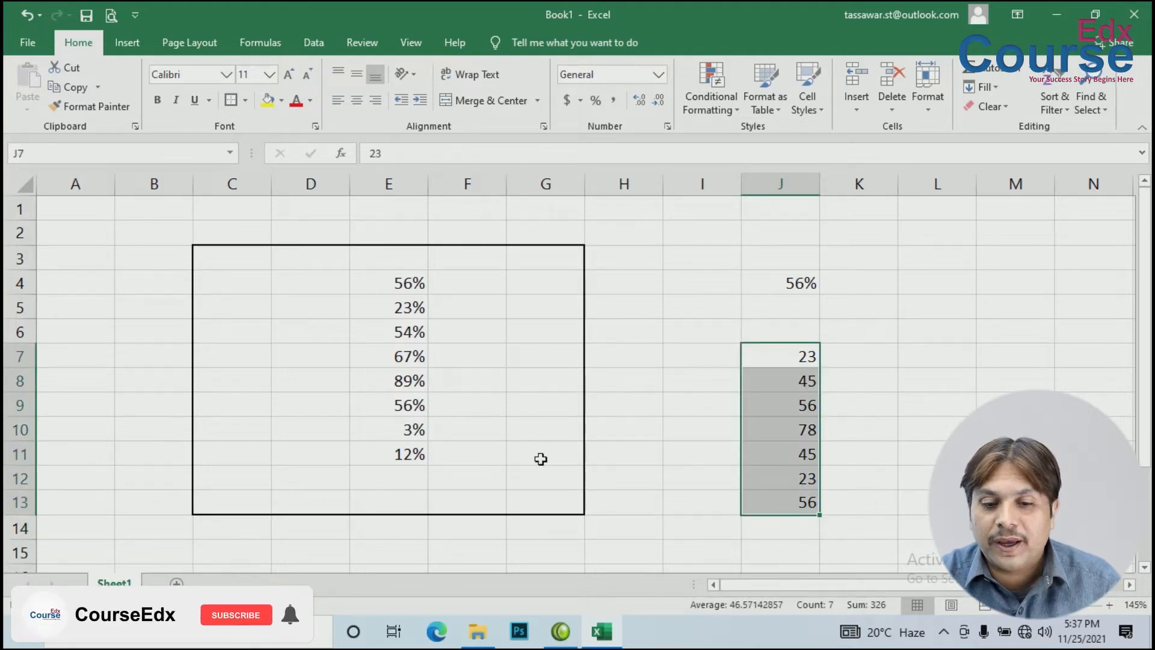
Step: Format J7:J13 as Percentage with 0 decimals, so 23 reads 2300%
left_click(668, 126)
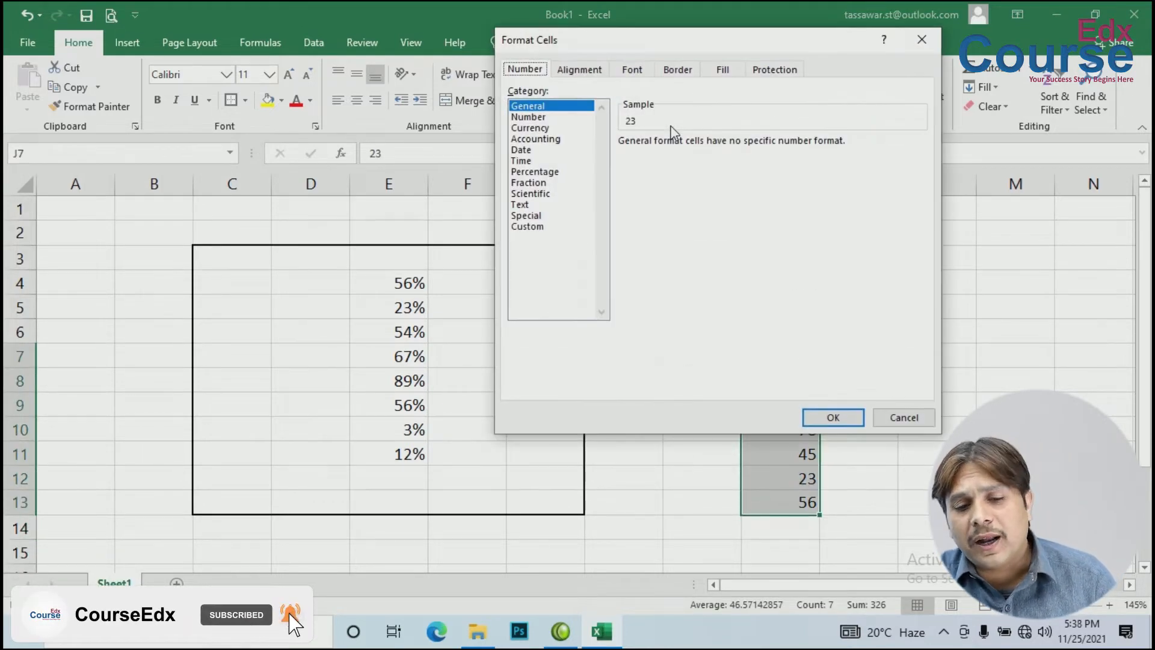
left_click(533, 172)
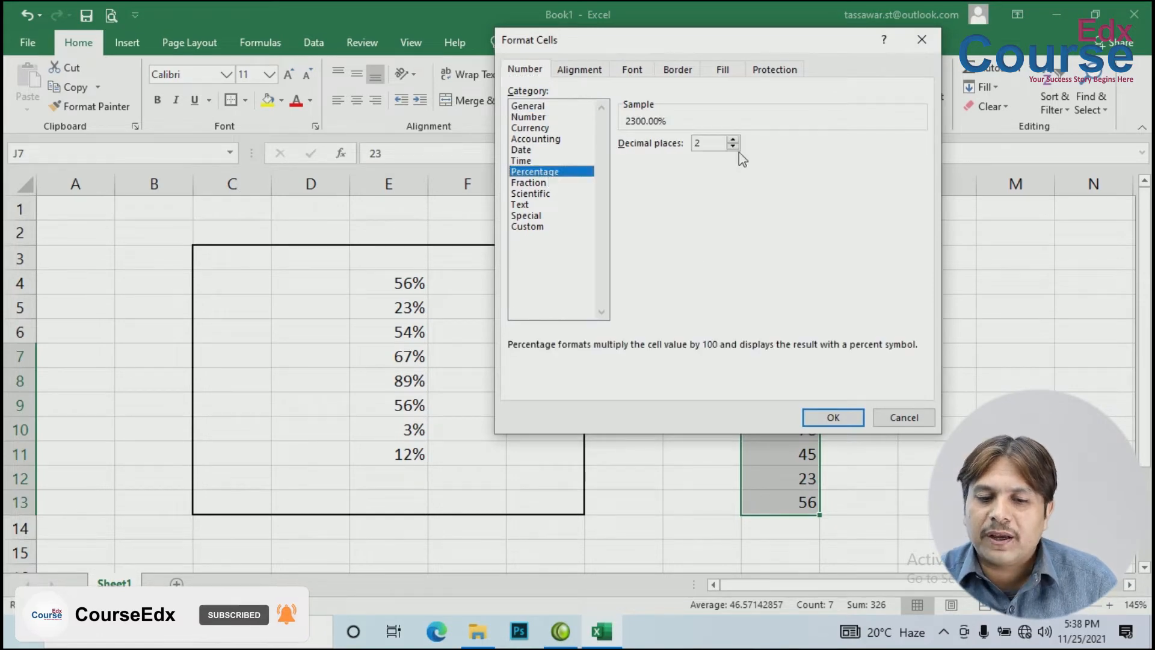
left_click(734, 147)
left_click(734, 147)
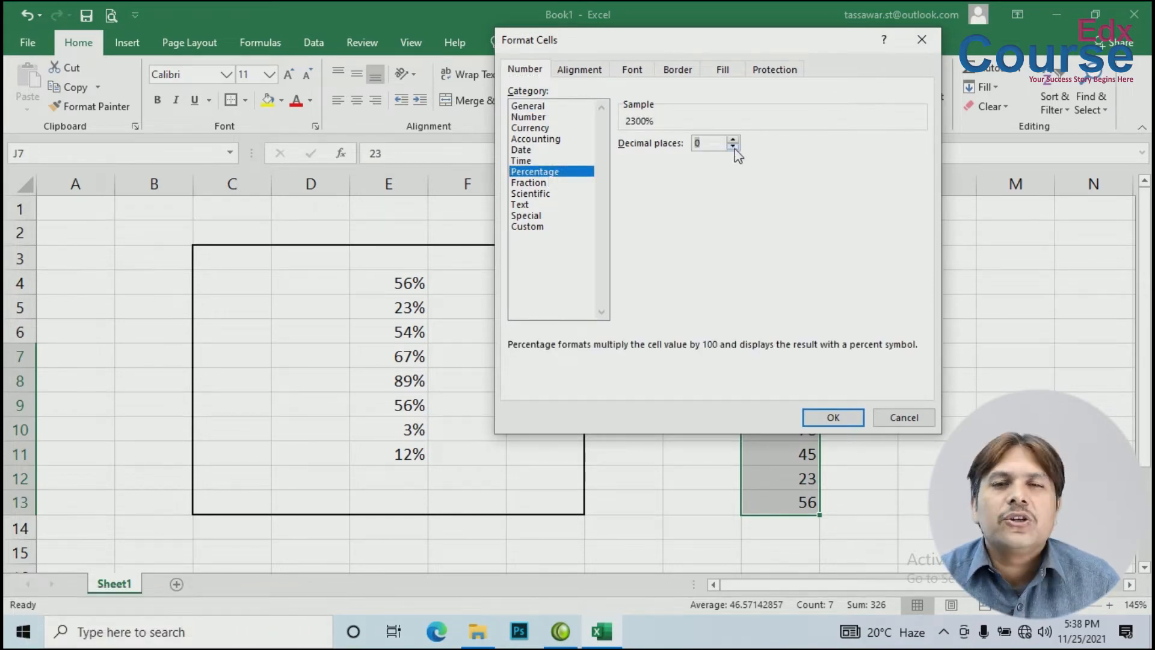
left_click(833, 418)
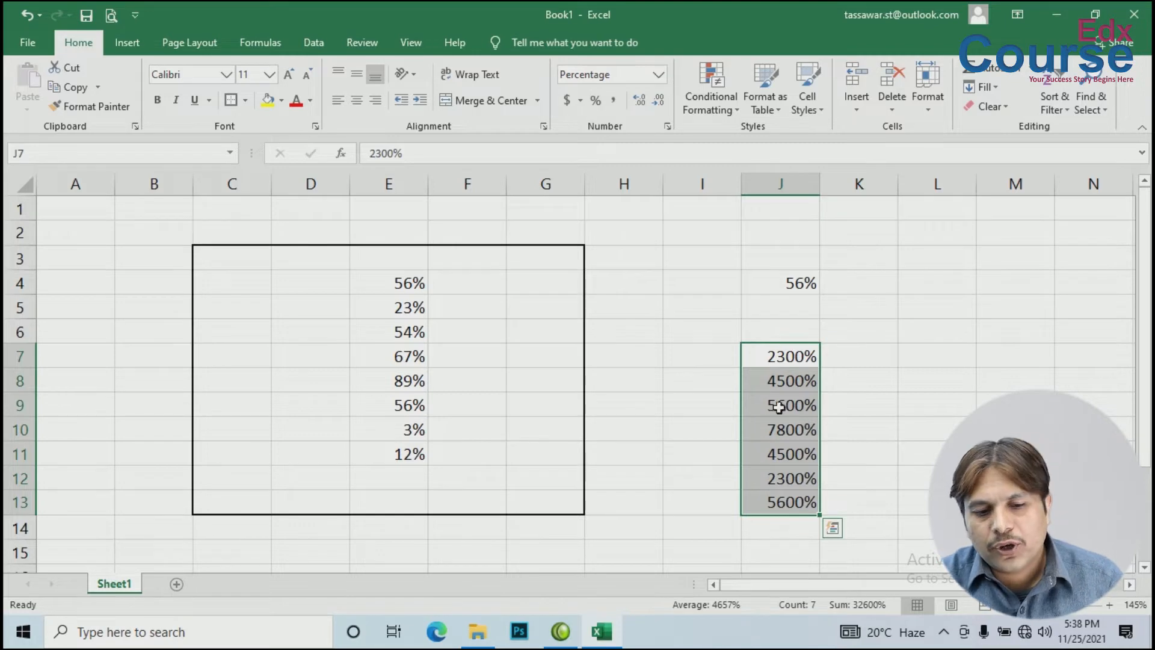
Step: Switch E4:E11 to General format so values read 0.56, 0.23, 0.54 and so on
left_click_drag(390, 283, 461, 473)
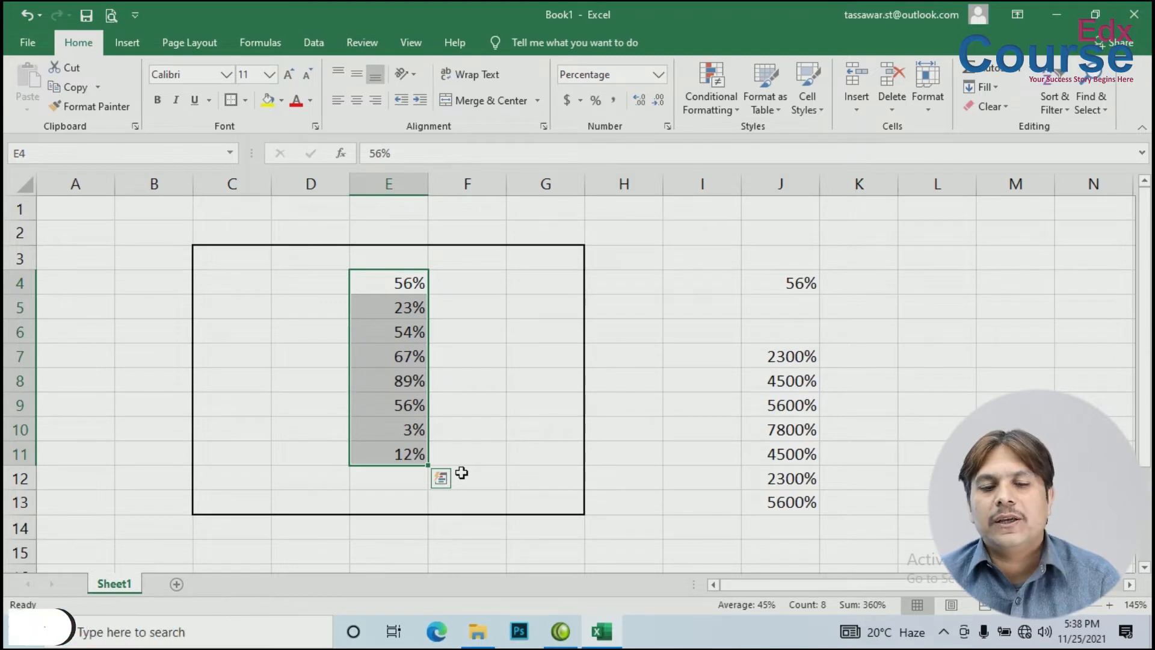
left_click(657, 75)
key("Escape")
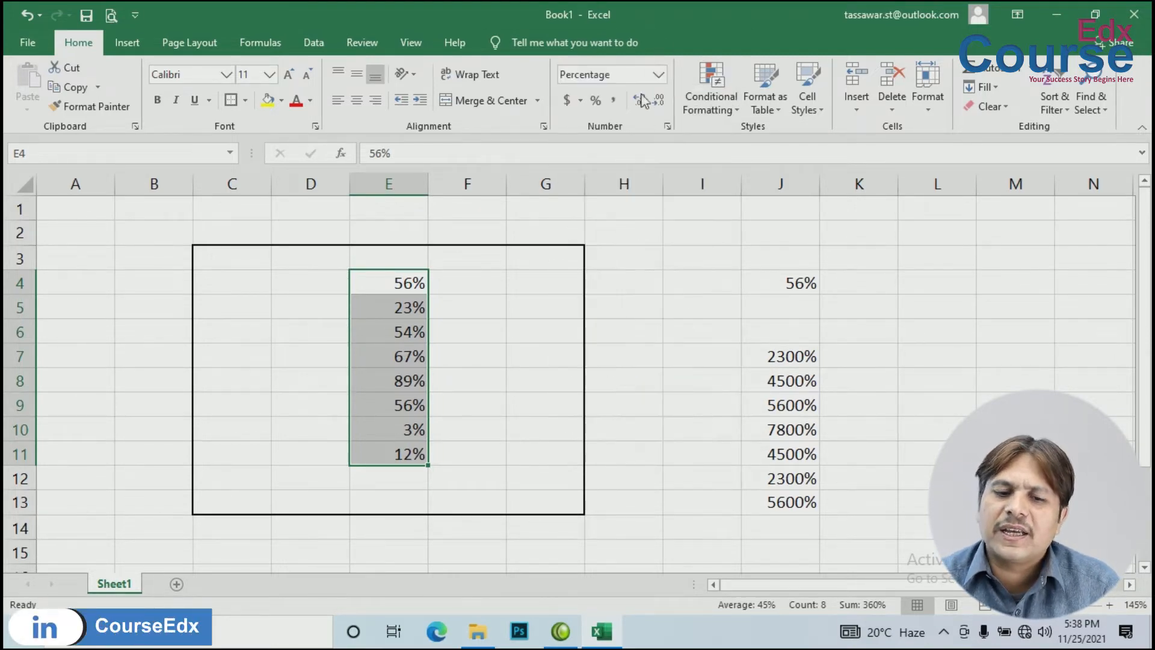
left_click(663, 127)
left_click(529, 107)
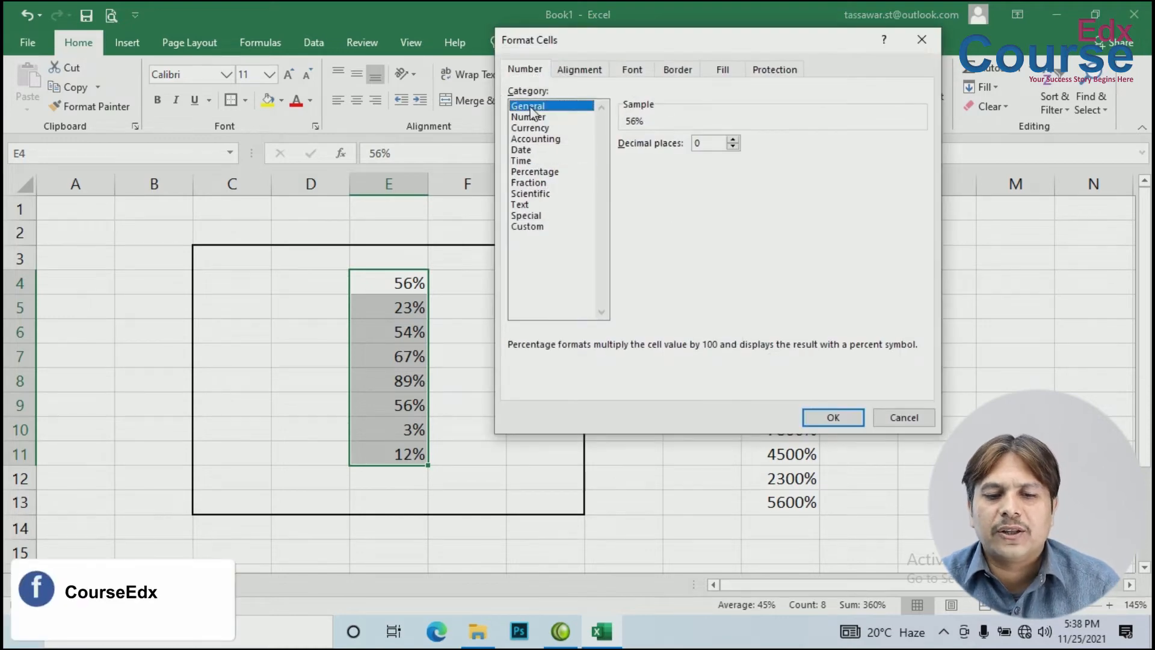
left_click(833, 418)
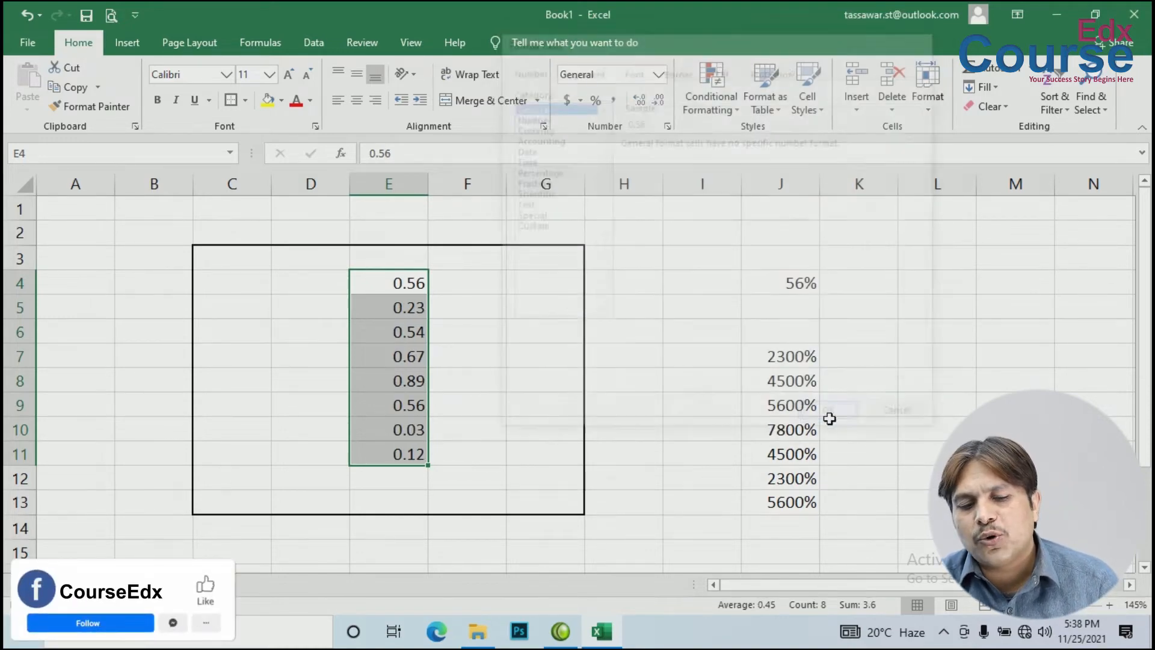
left_click(635, 304)
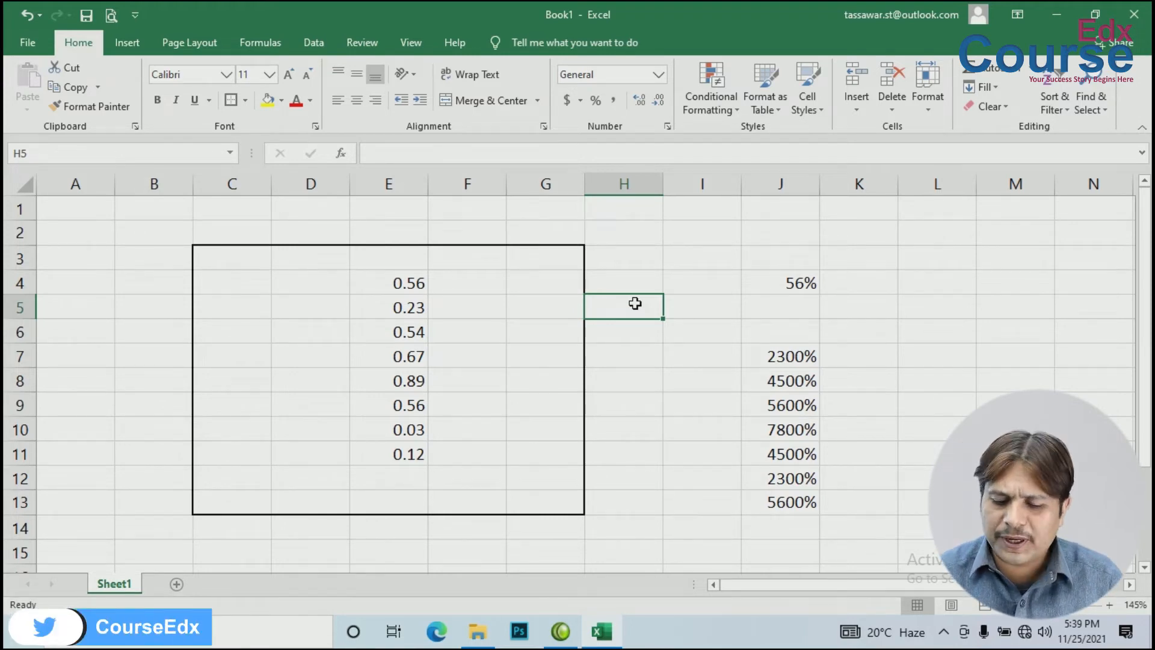
Step: Enter 100 in cell I2 and copy it to the clipboard
key("Up")
key("Up")
key("Up")
key("Right")
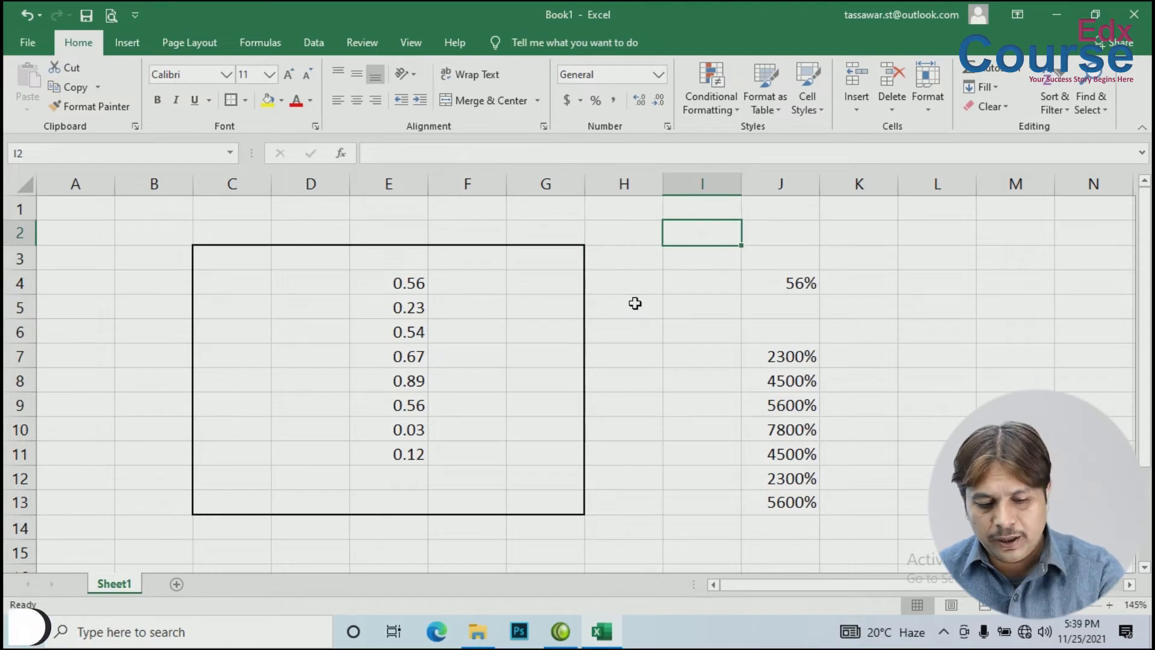
type("100")
key("Return")
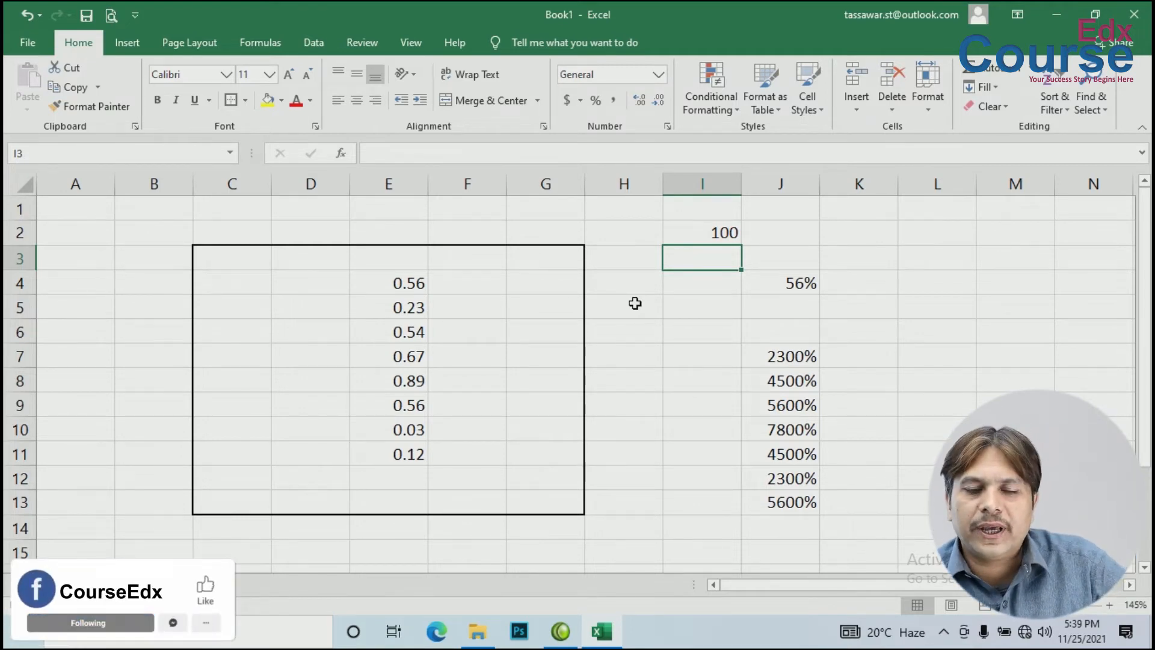
left_click(709, 233)
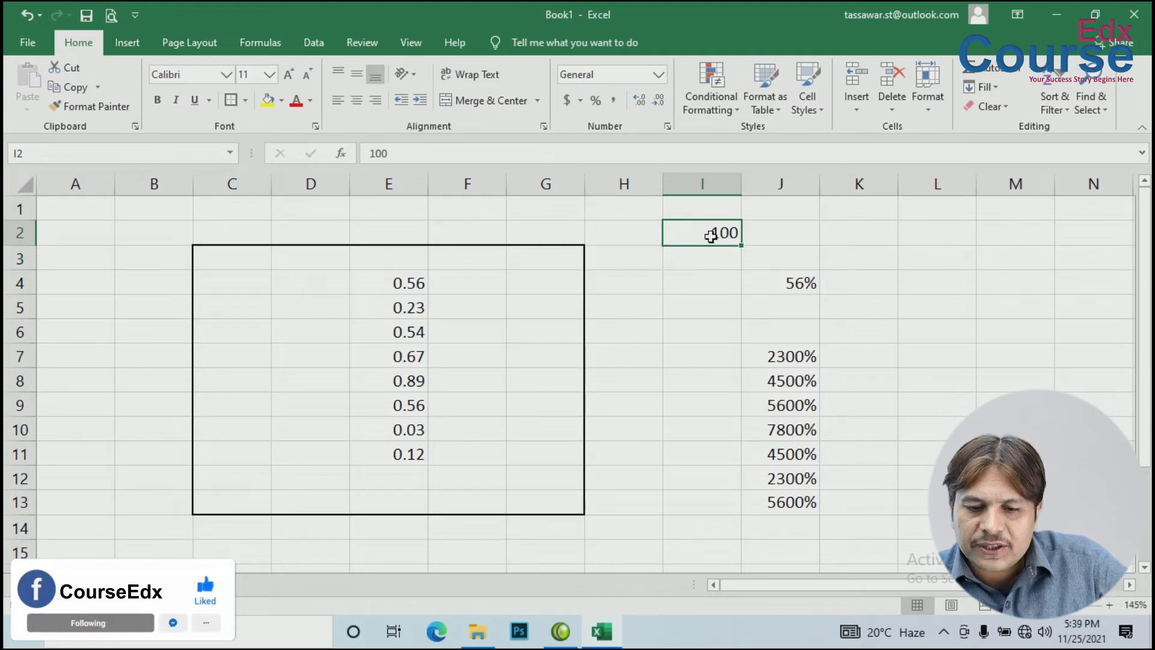
left_click(67, 85)
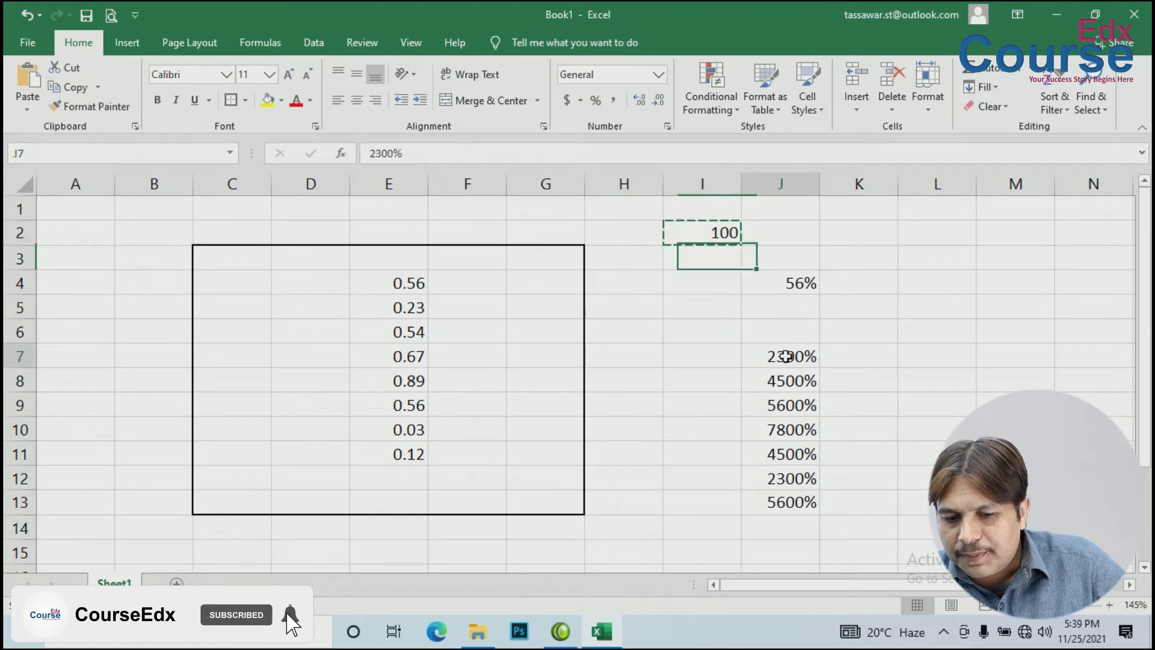
Step: Paste Special the copied 100 onto J7:J13 with Divide, giving 0.23, 0.45, 0.56 and so on
left_click_drag(792, 359, 788, 502)
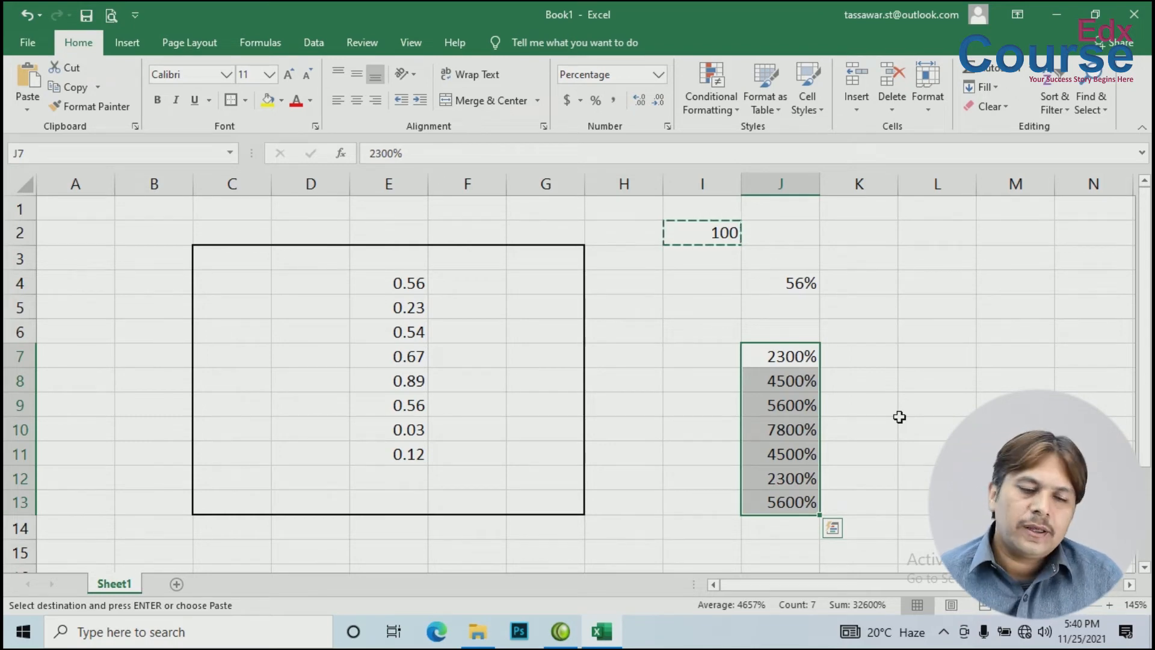
left_click(27, 110)
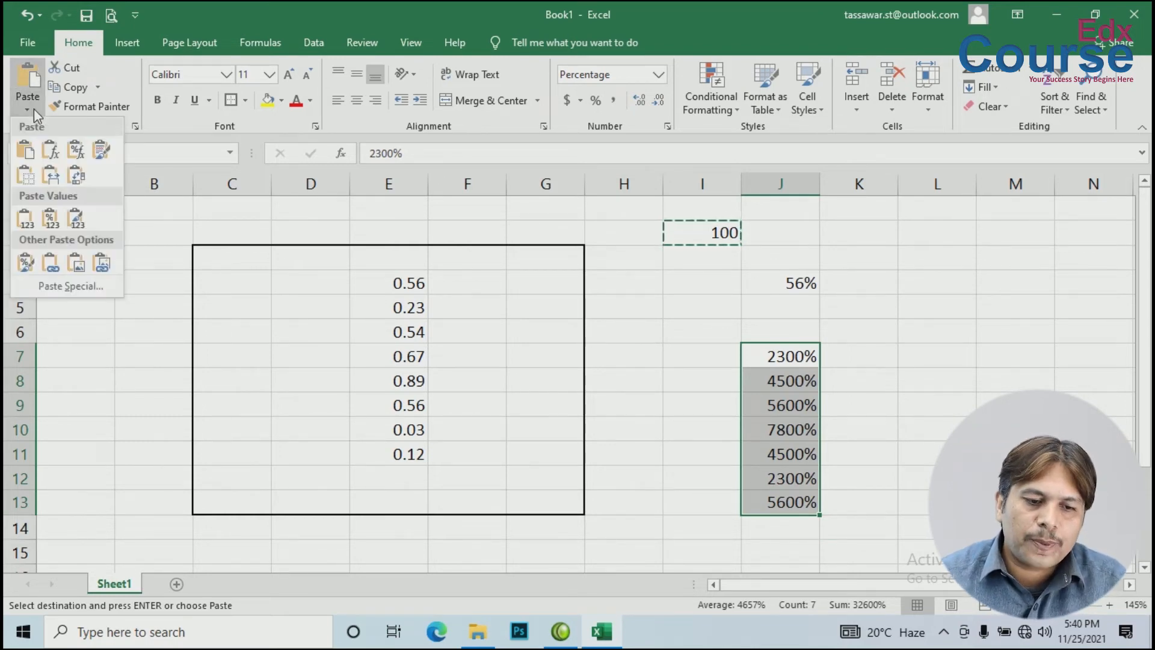
left_click(70, 286)
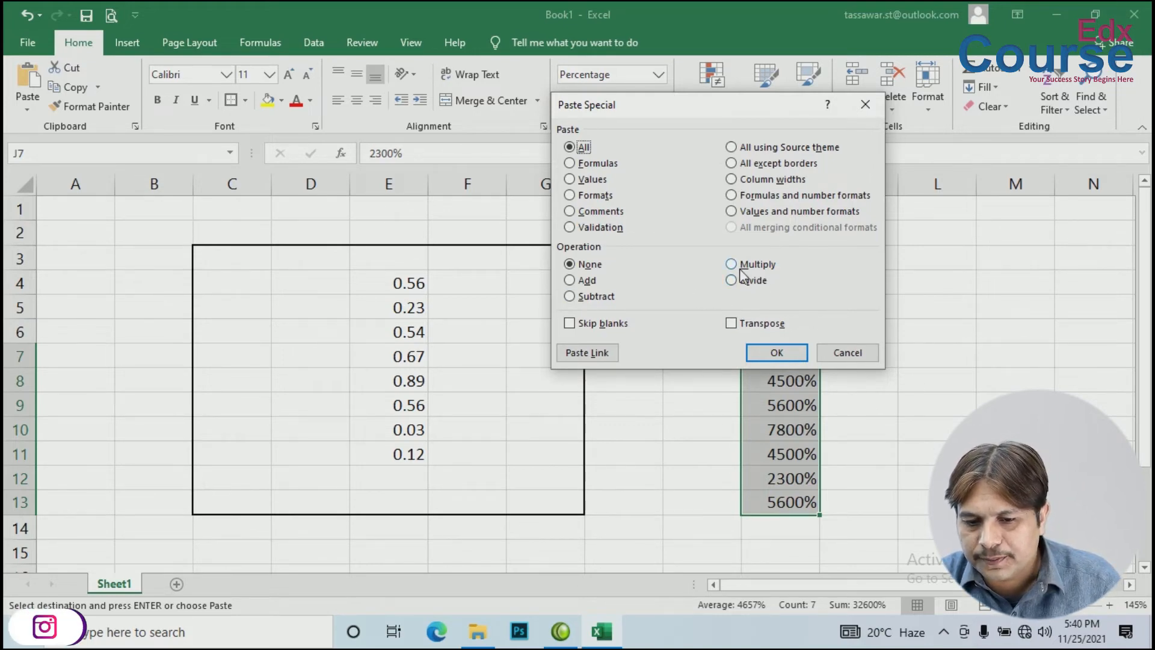
left_click_drag(735, 111, 588, 85)
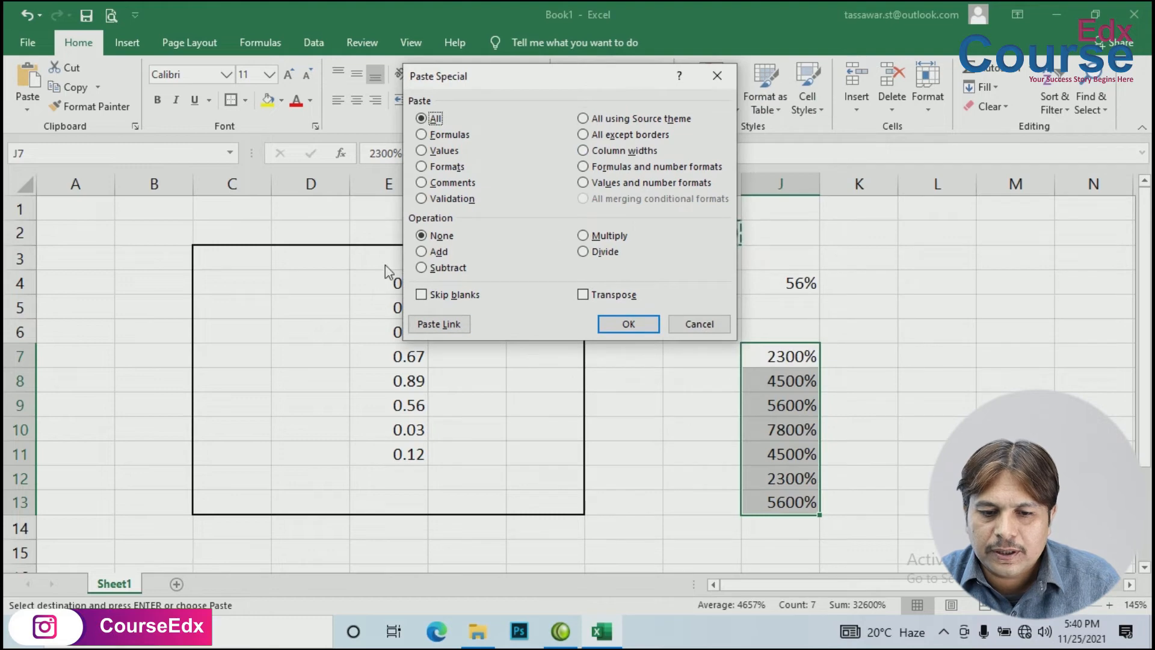
left_click(587, 252)
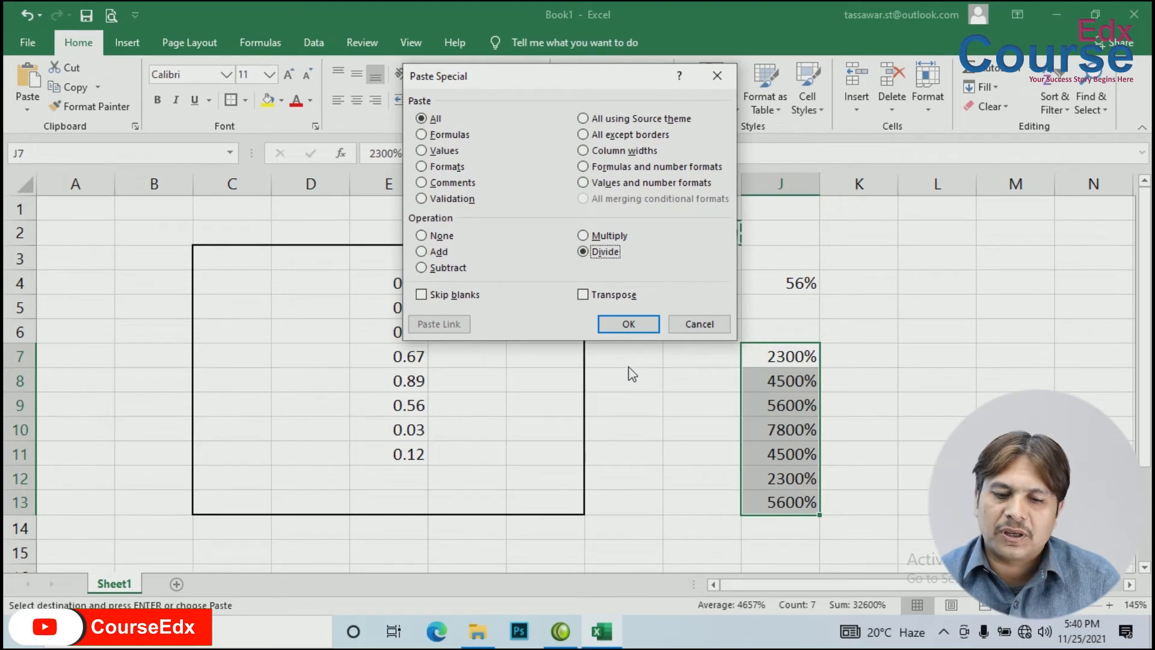
left_click(620, 325)
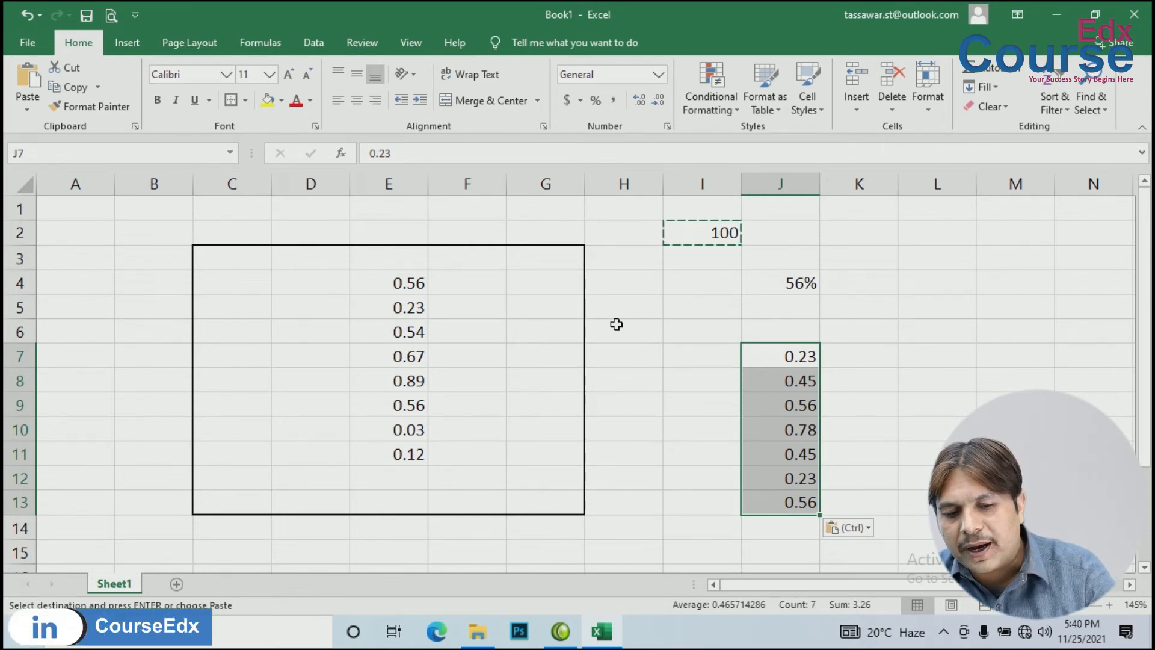
Step: Undo, then redo the Divide paste as Values only so J7:J13 read 23%, 45%, 56%, 78%
key("ctrl+z")
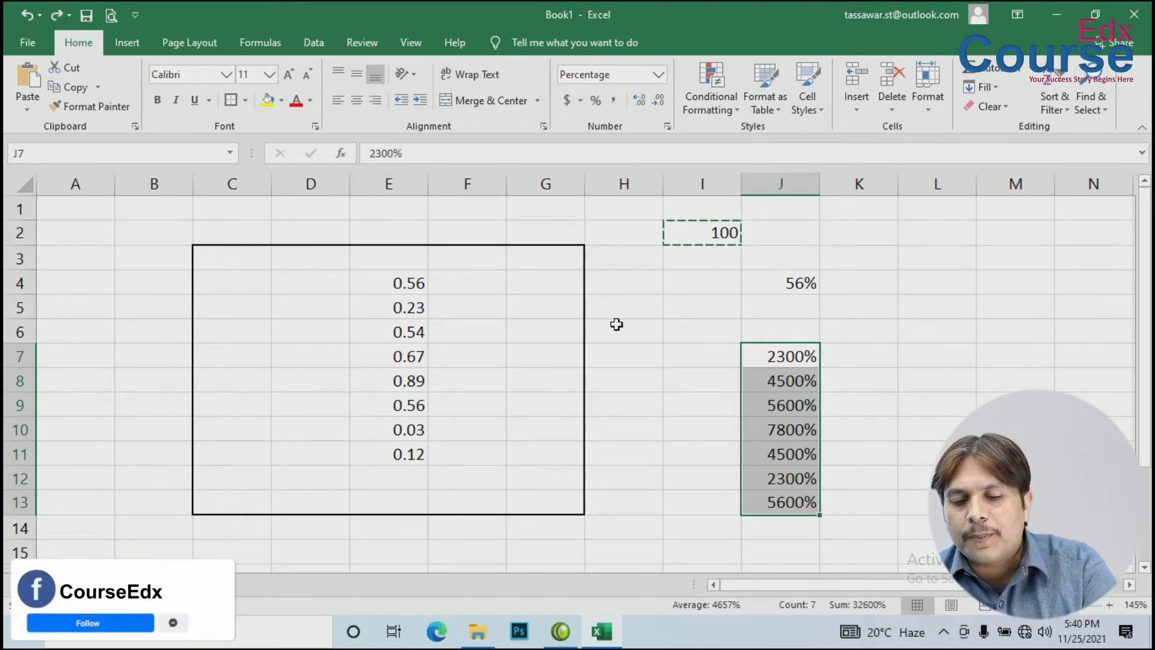
left_click(25, 103)
left_click(67, 286)
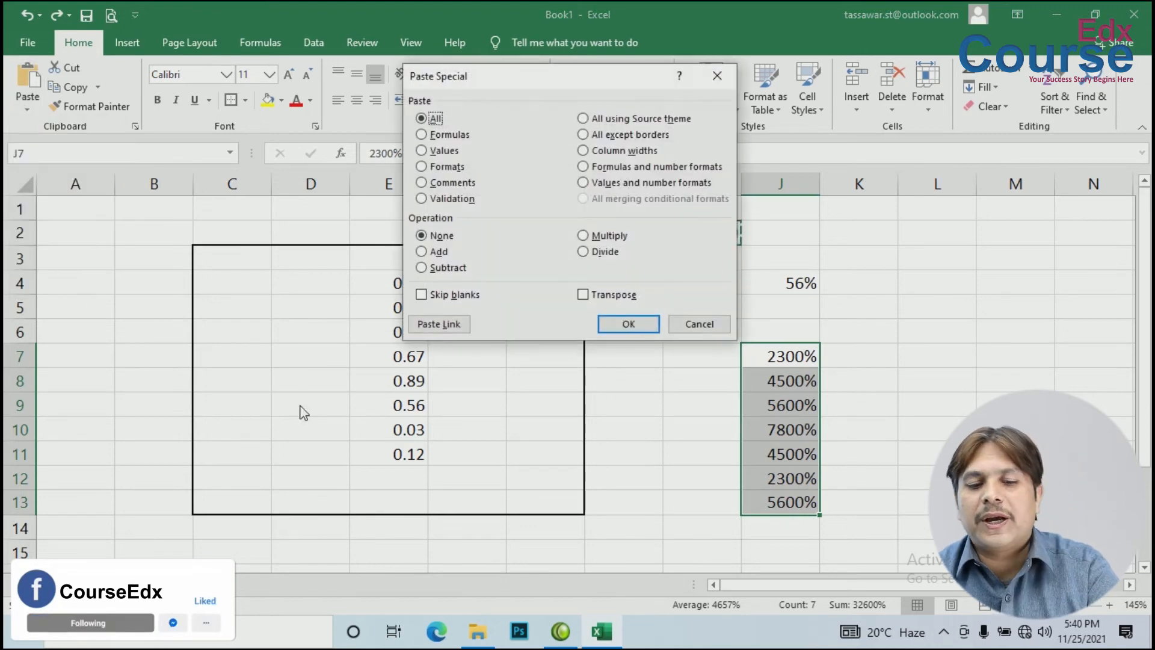
left_click(608, 253)
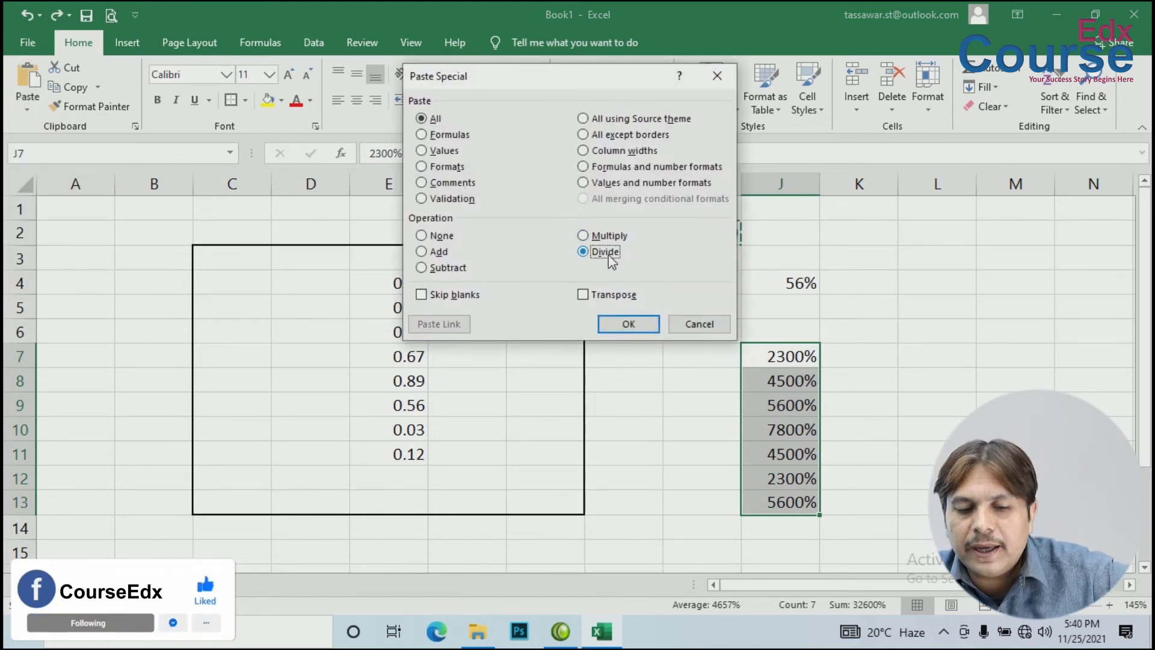
left_click(435, 150)
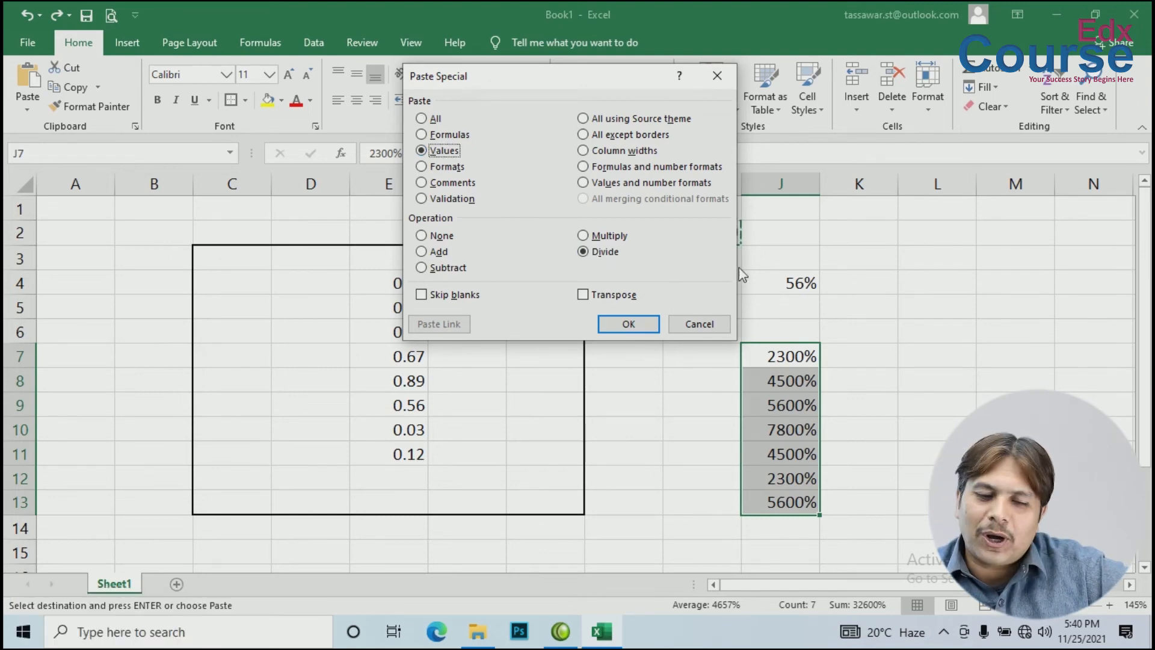
left_click(627, 327)
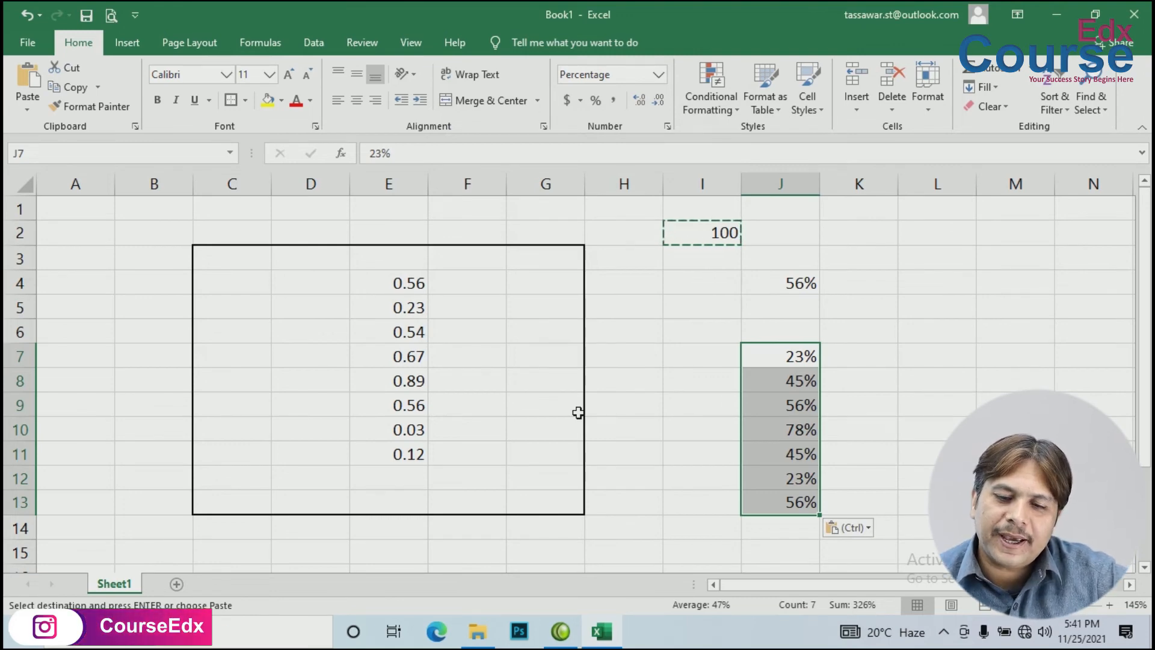
left_click(392, 277)
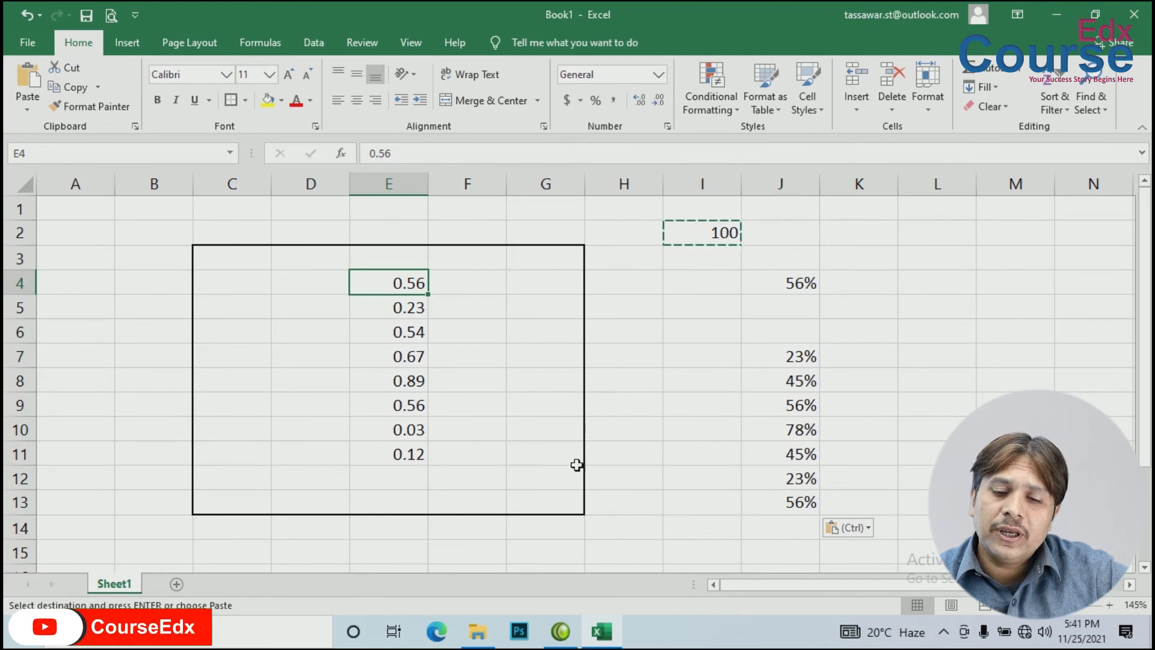
Step: Paste Special the copied 100 onto E4:E11 with Multiply, giving 56, 23, 54 through 12
left_click_drag(387, 281, 392, 453)
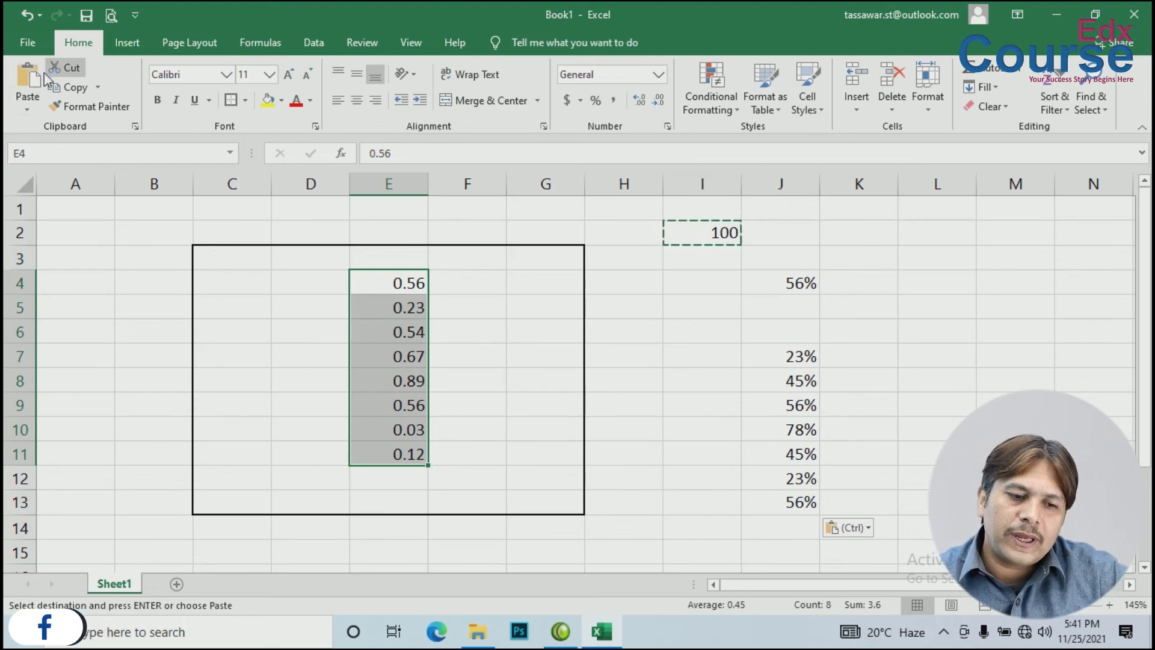
left_click(28, 109)
left_click(65, 287)
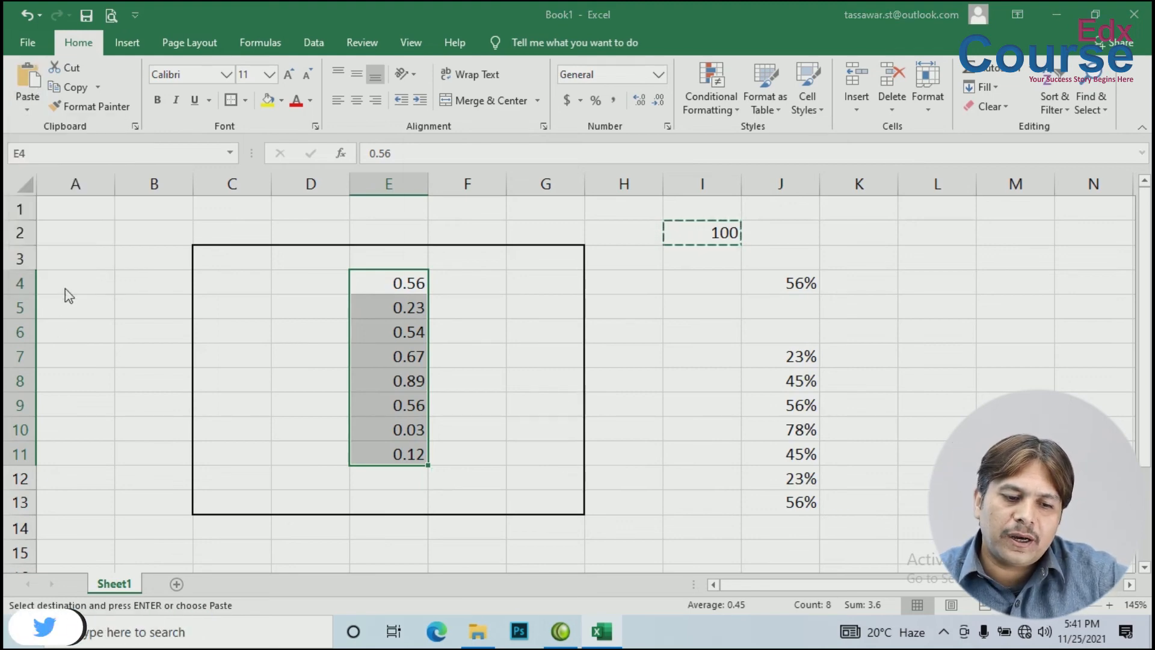
left_click_drag(473, 84, 866, 70)
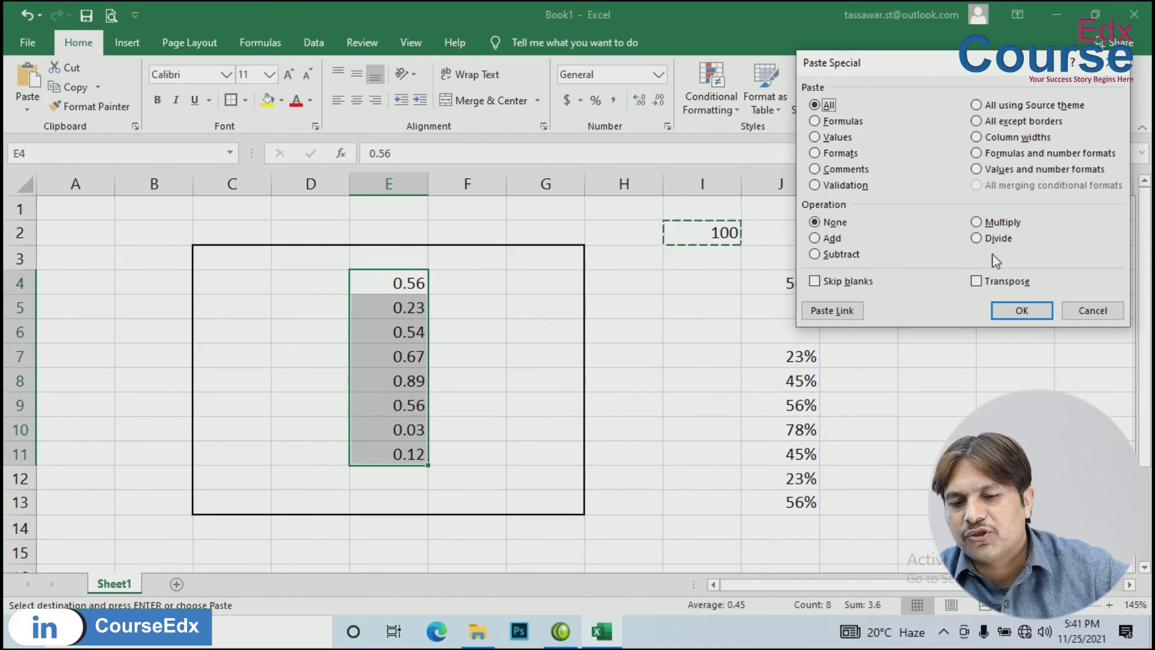
left_click(1000, 223)
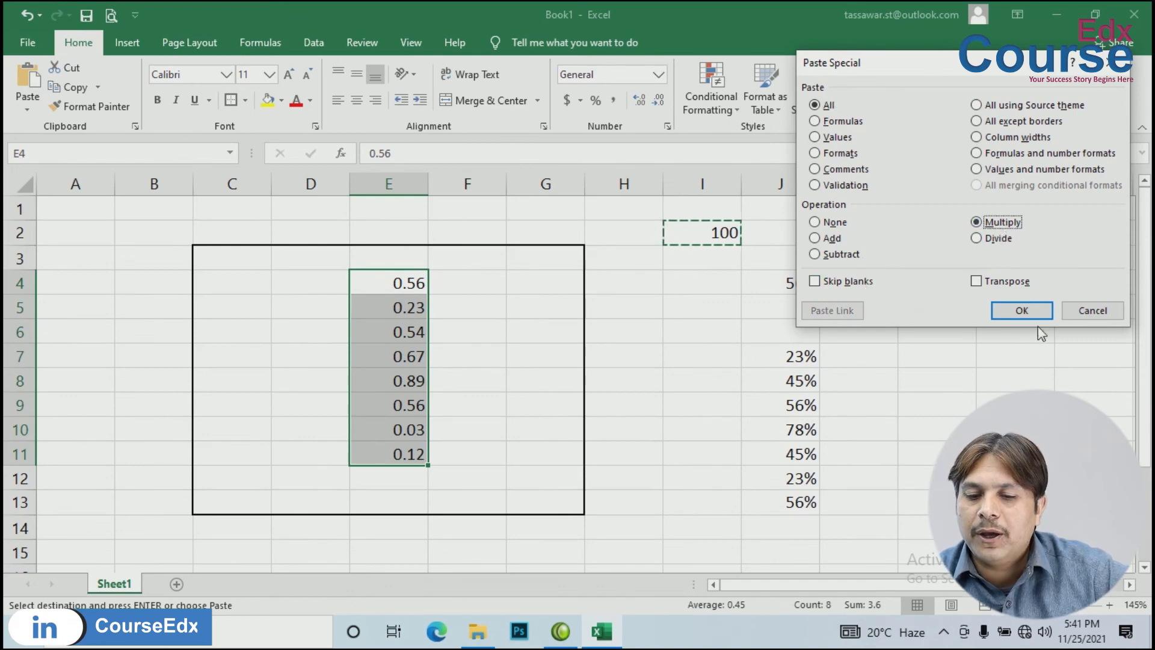
left_click(1021, 311)
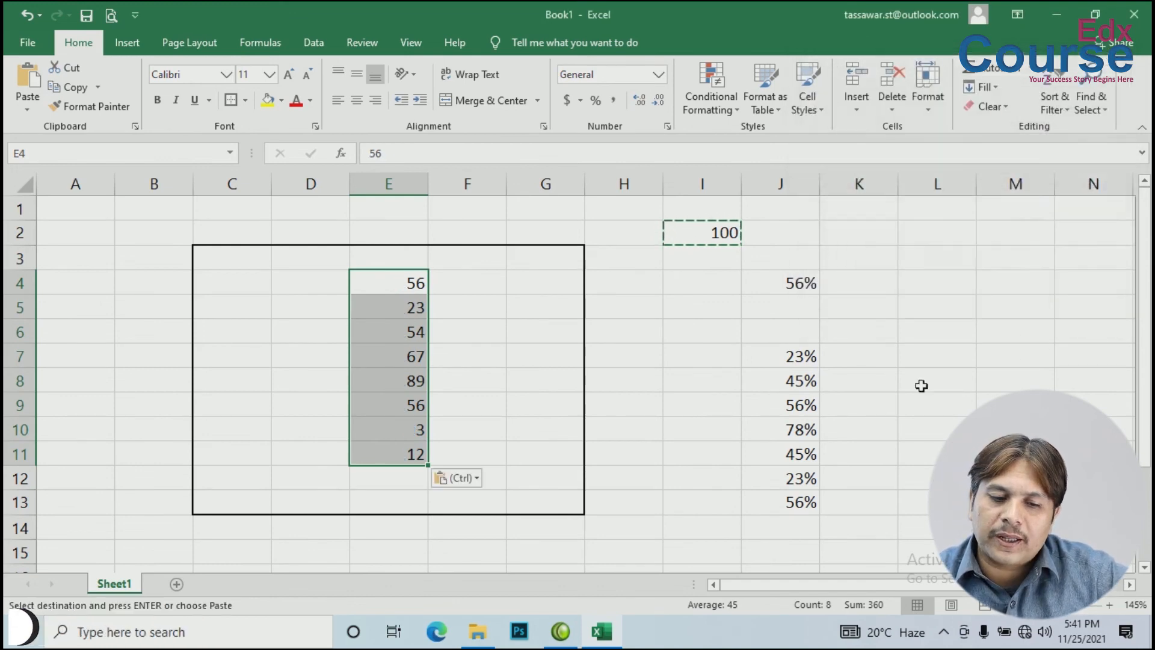
left_click(700, 337)
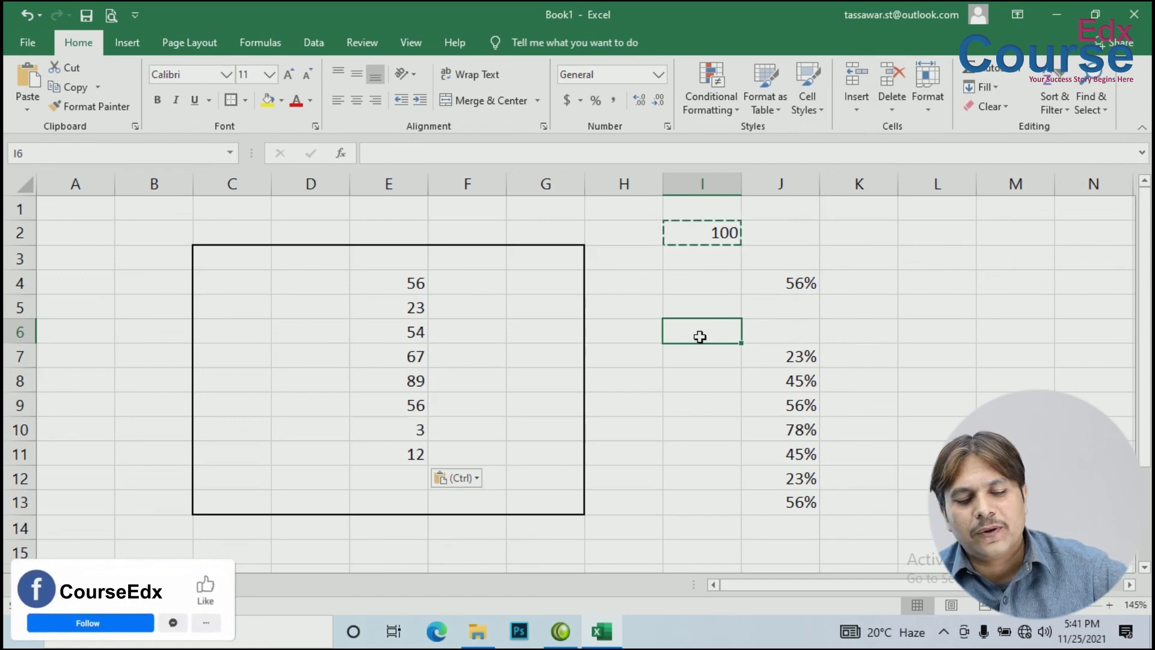